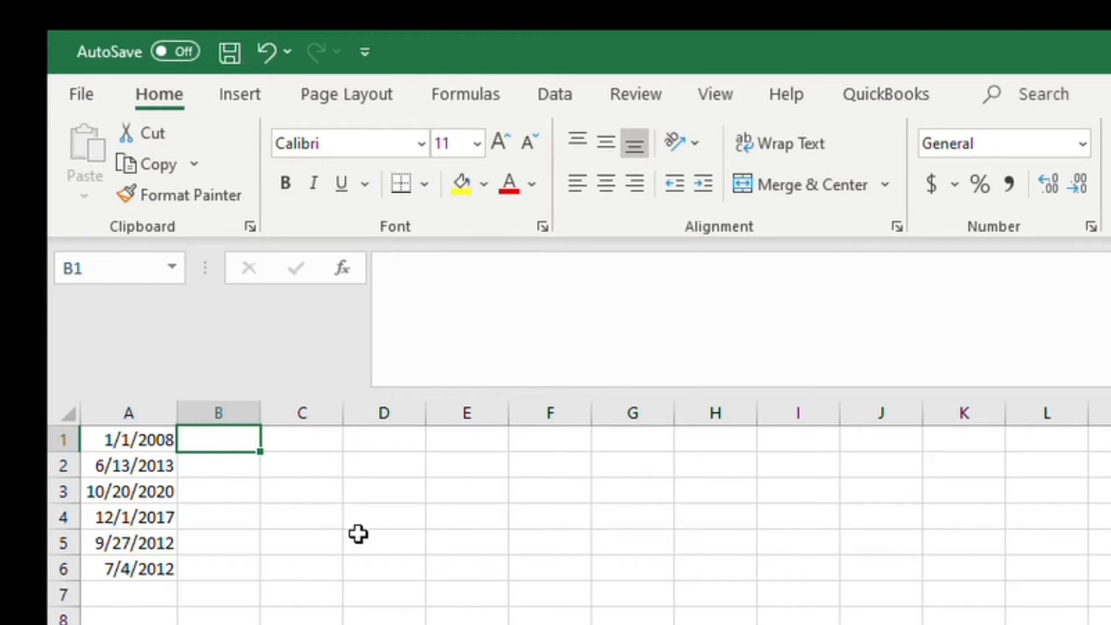
Step: Enter the formula =+ROUNDUP(MONTH(A1)/3,0) in B1 to compute the quarter of the first date
type("+")
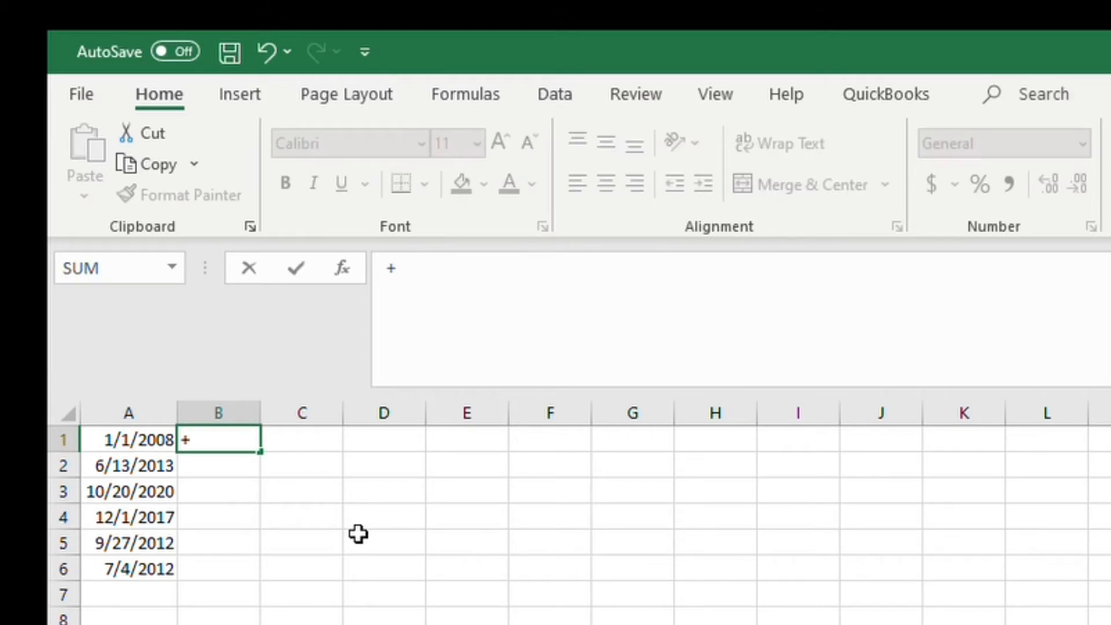
type("roun")
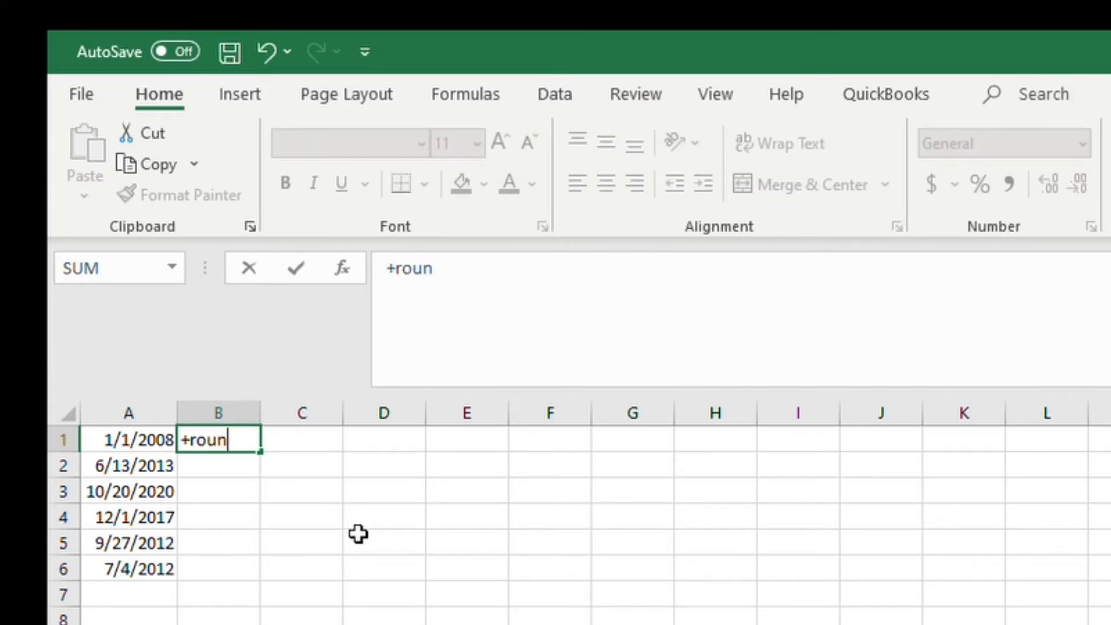
type("dup")
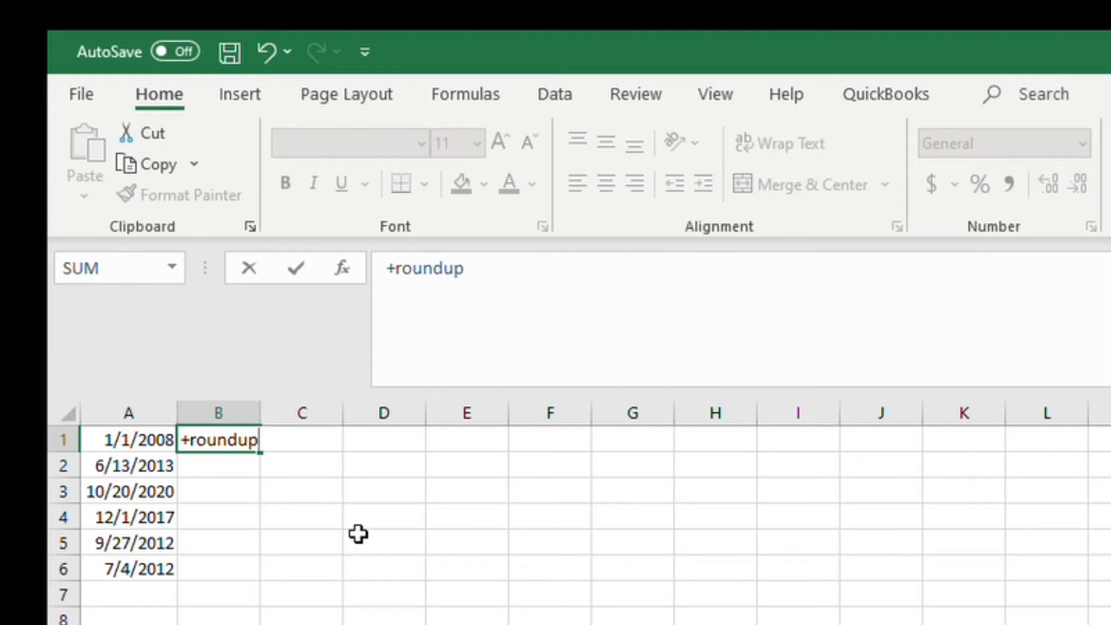
key("Tab")
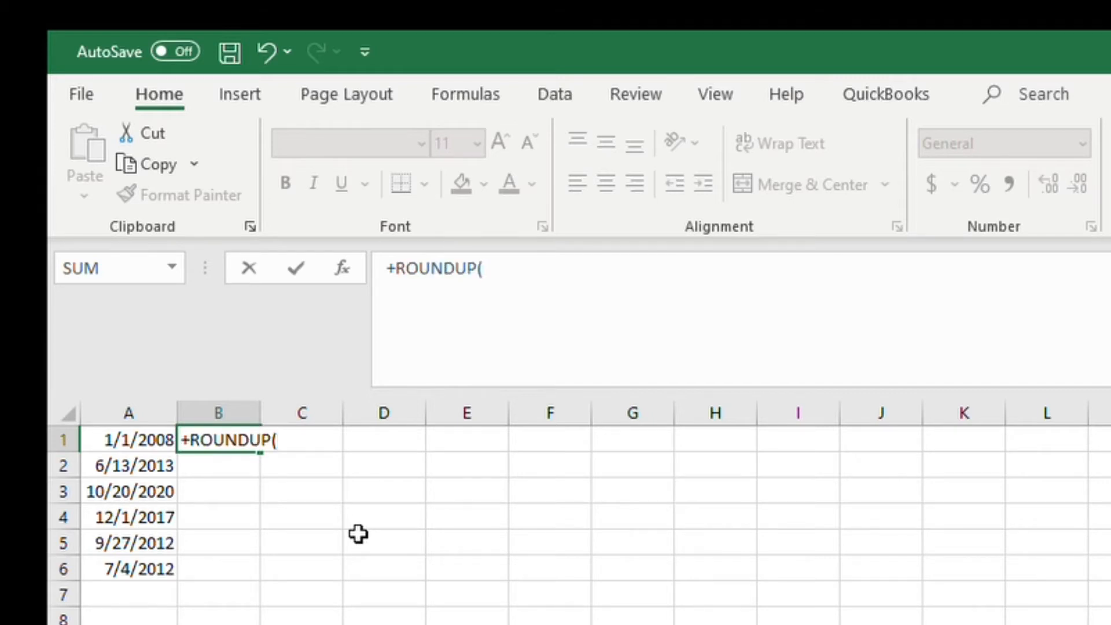
type("month")
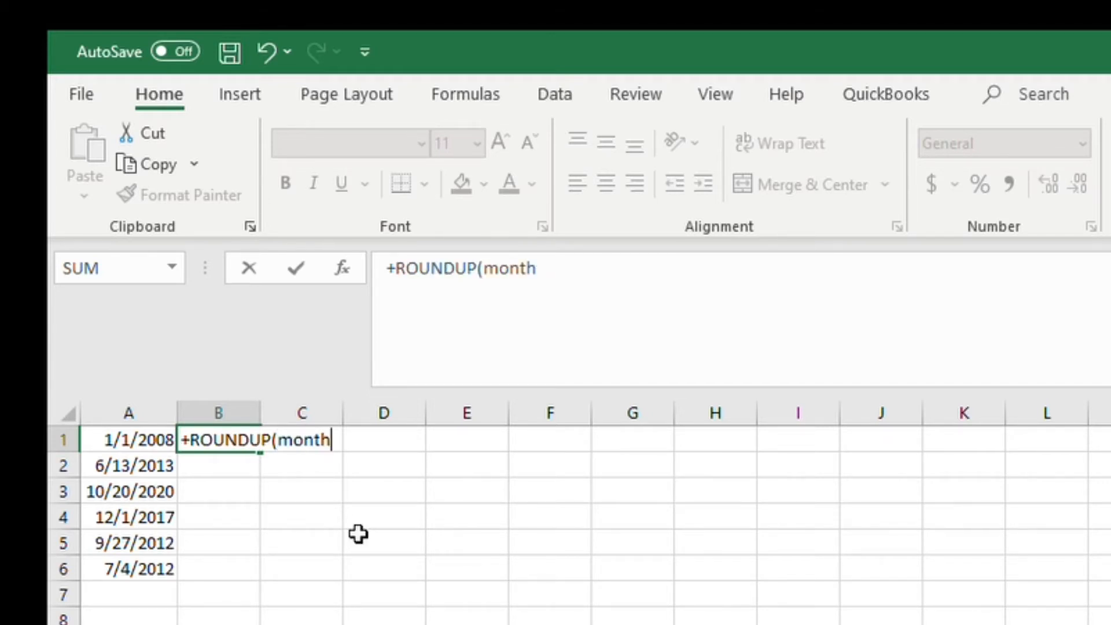
key("Tab")
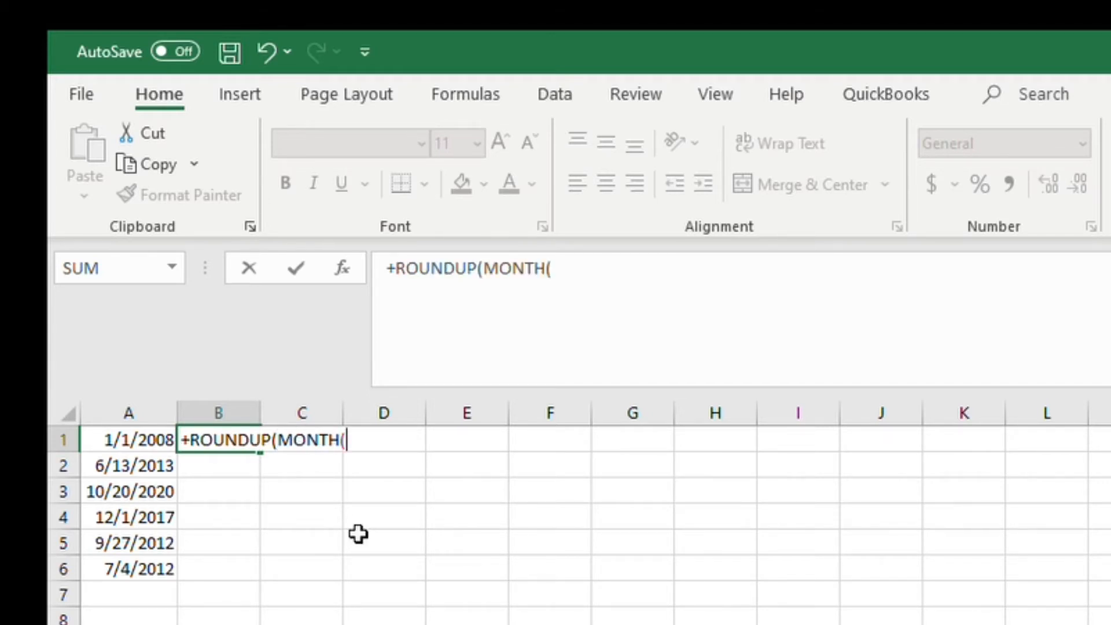
left_click(143, 442)
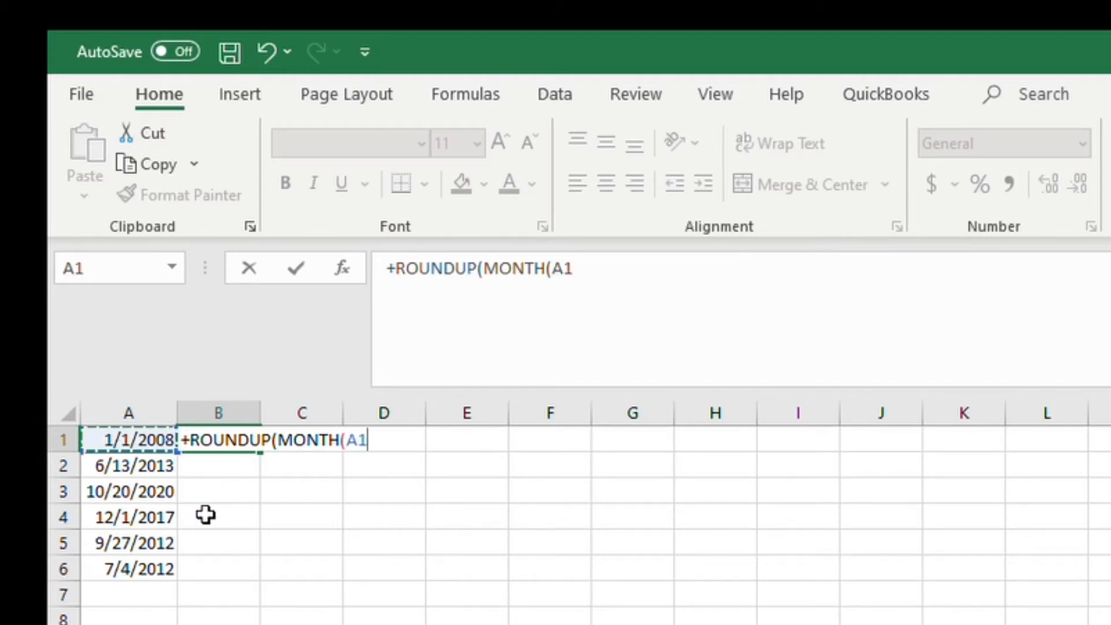
type(")/")
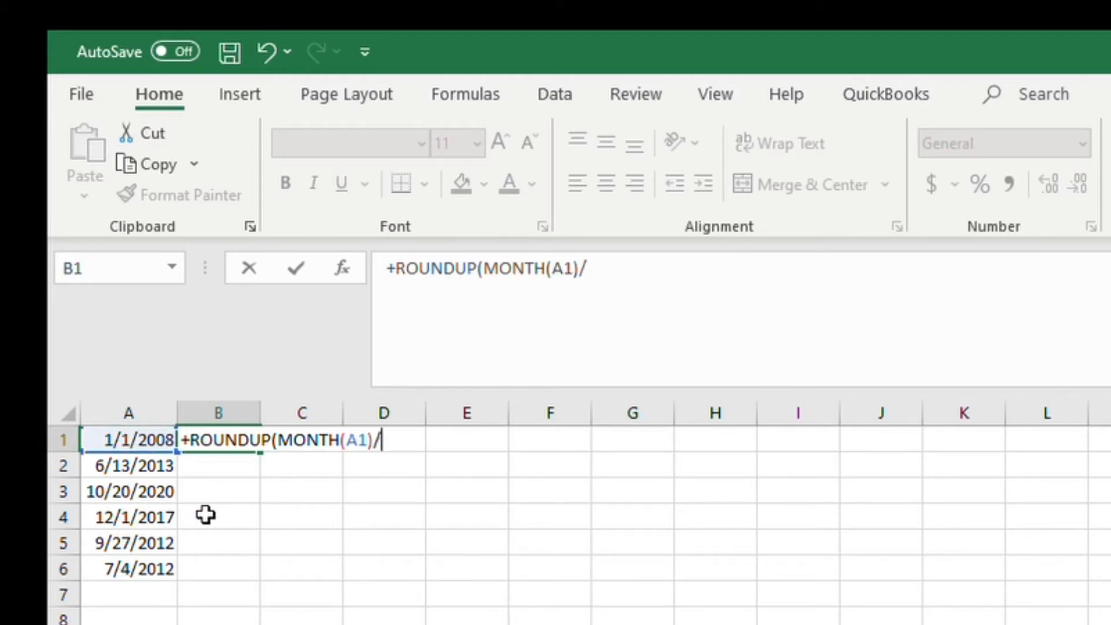
type("3,0)")
key("Return")
Step: Copy the quarter formula from B1 down to B2 through B6
key("Up")
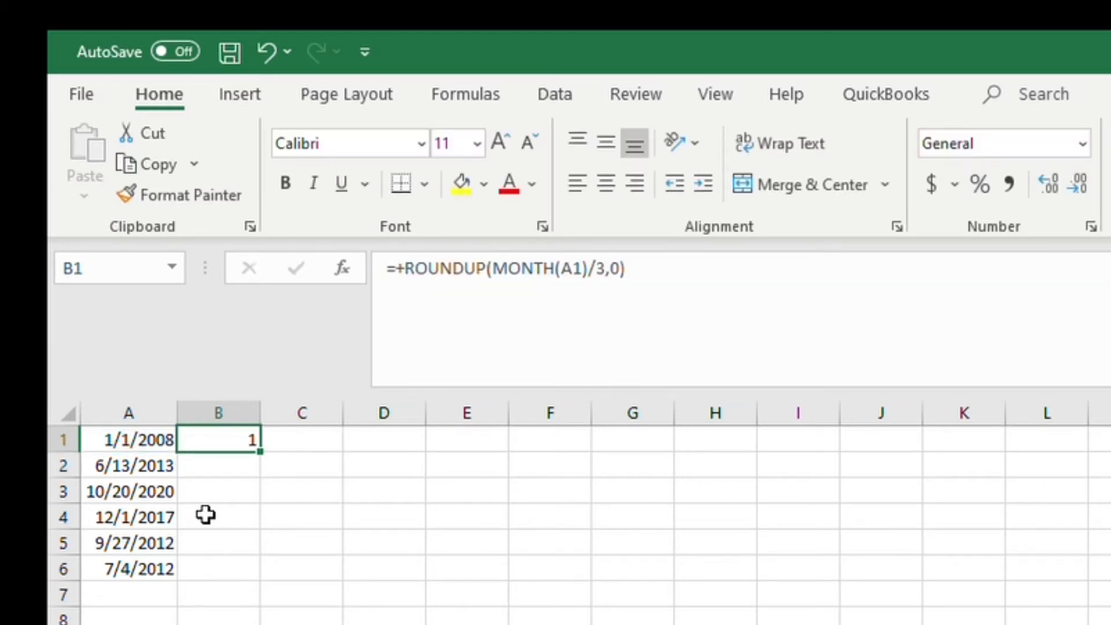
key("ctrl+c")
key("Down")
key("shift+Down")
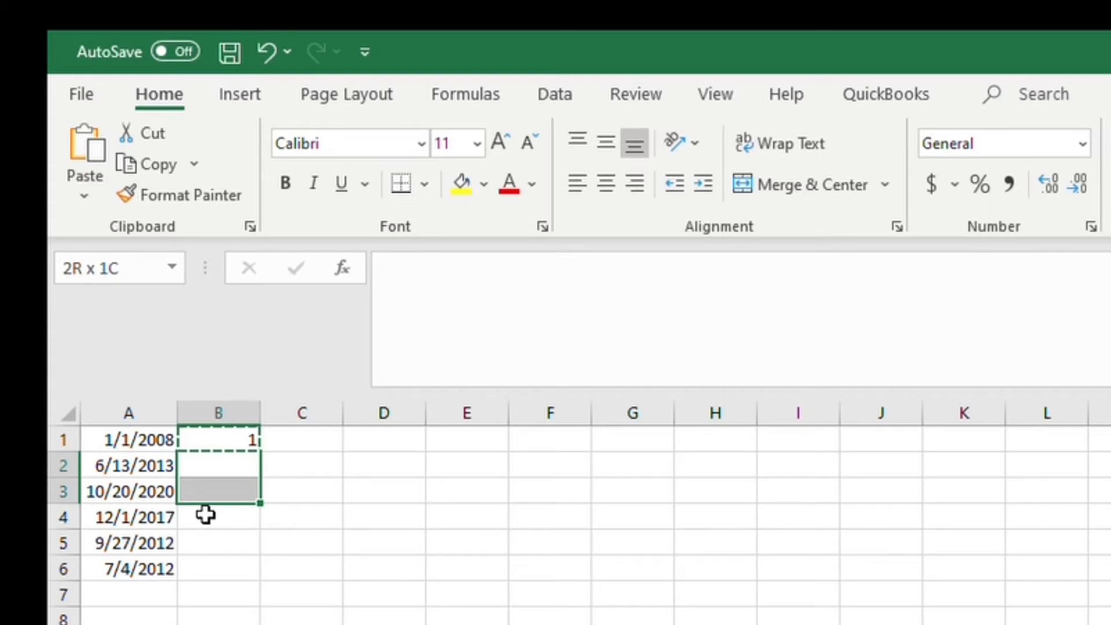
key("shift+Up")
key("ctrl+v")
key("Down")
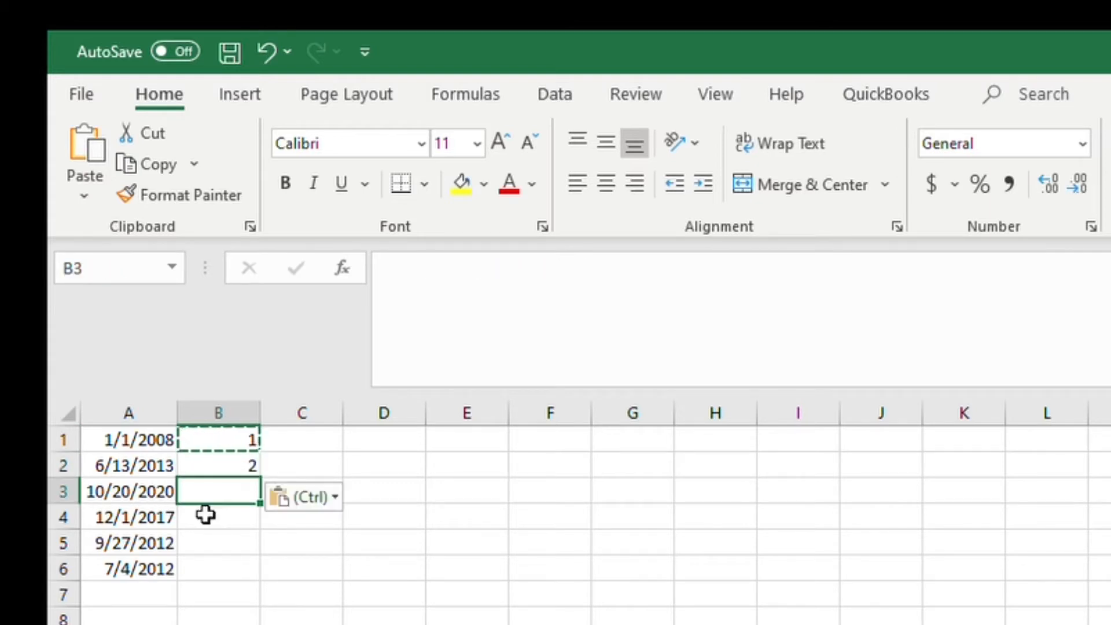
key("ctrl+v")
key("Down")
key("shift+Down")
key("shift+Down")
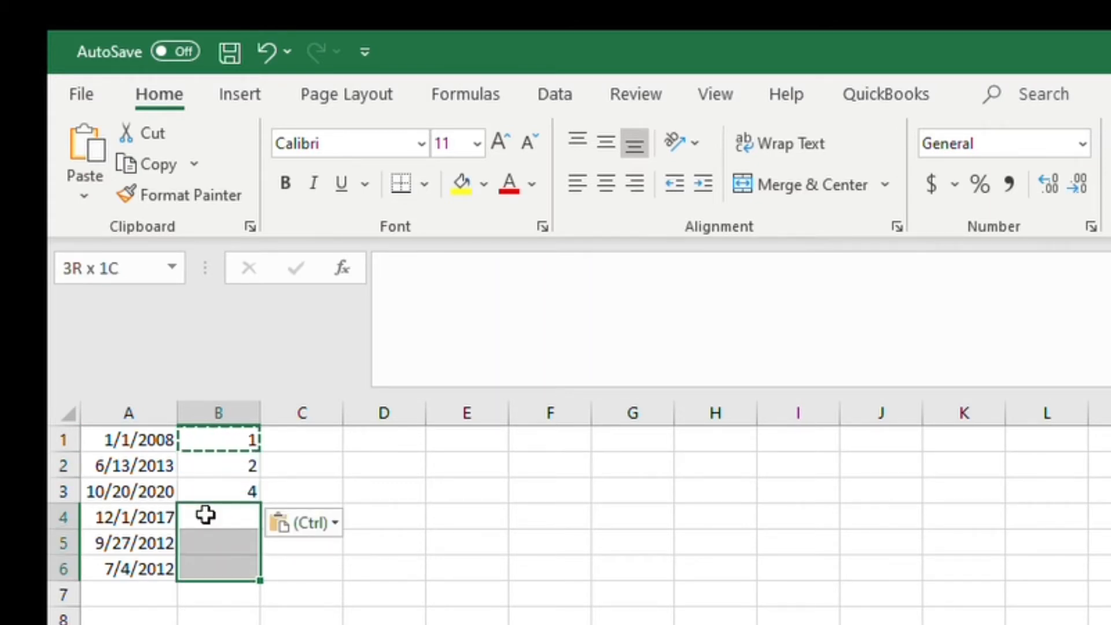
key("ctrl+v")
Step: Enter the formula =+"Q"&ROUNDUP(MONTH(A1)/3,0) in C1 to label the quarter as Q1–Q4
key("Right")
key("Up")
key("Up")
key("Up")
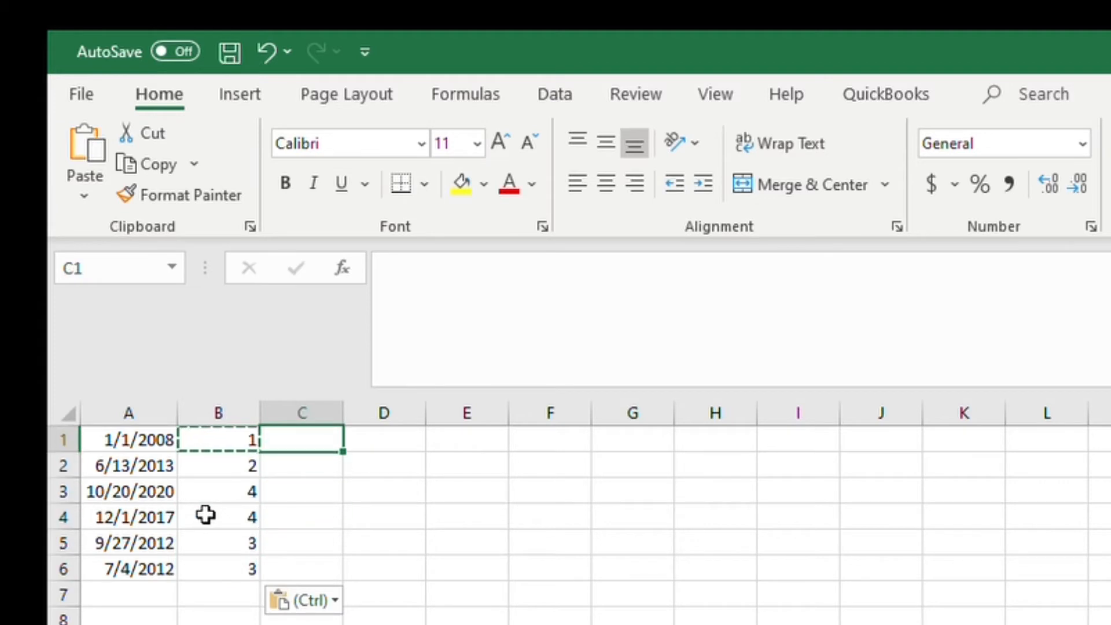
type("+\"Q")
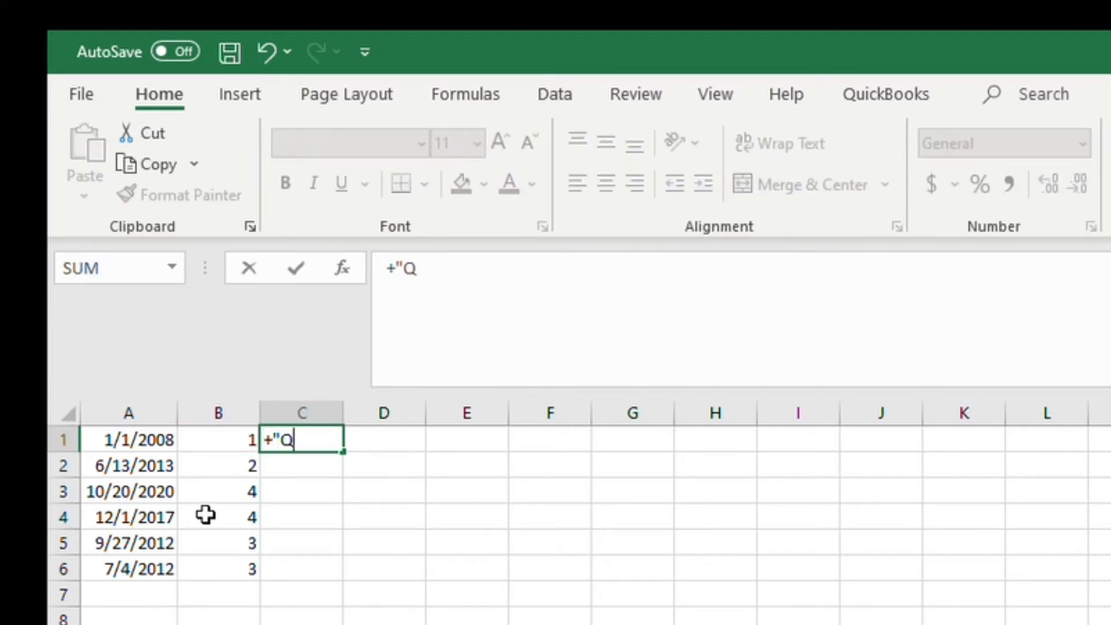
type("\"&roun")
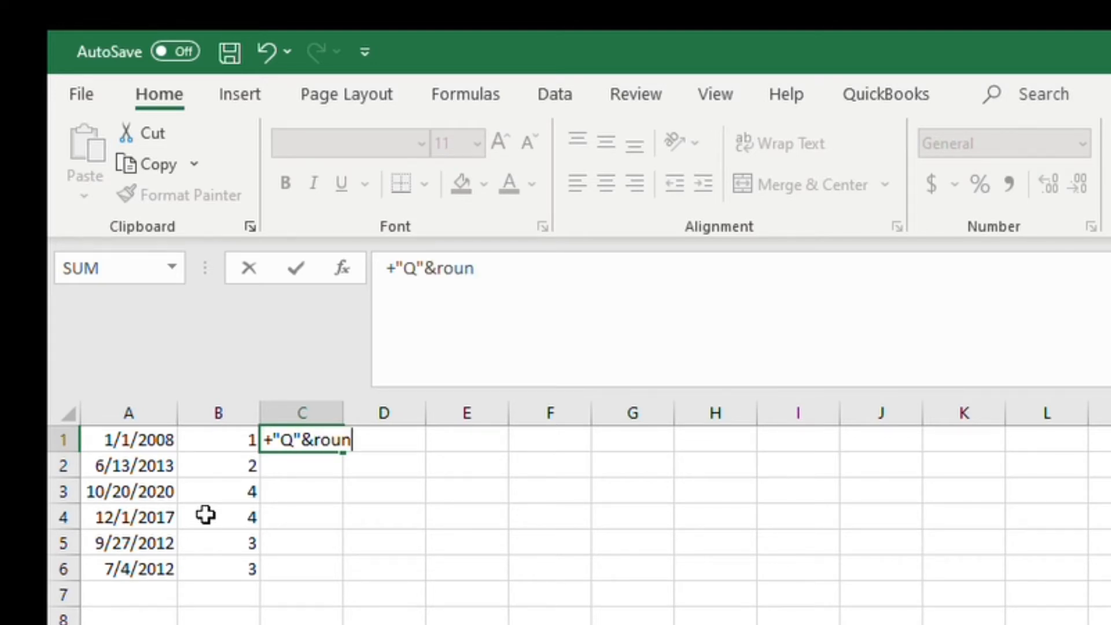
type("dup")
key("Tab")
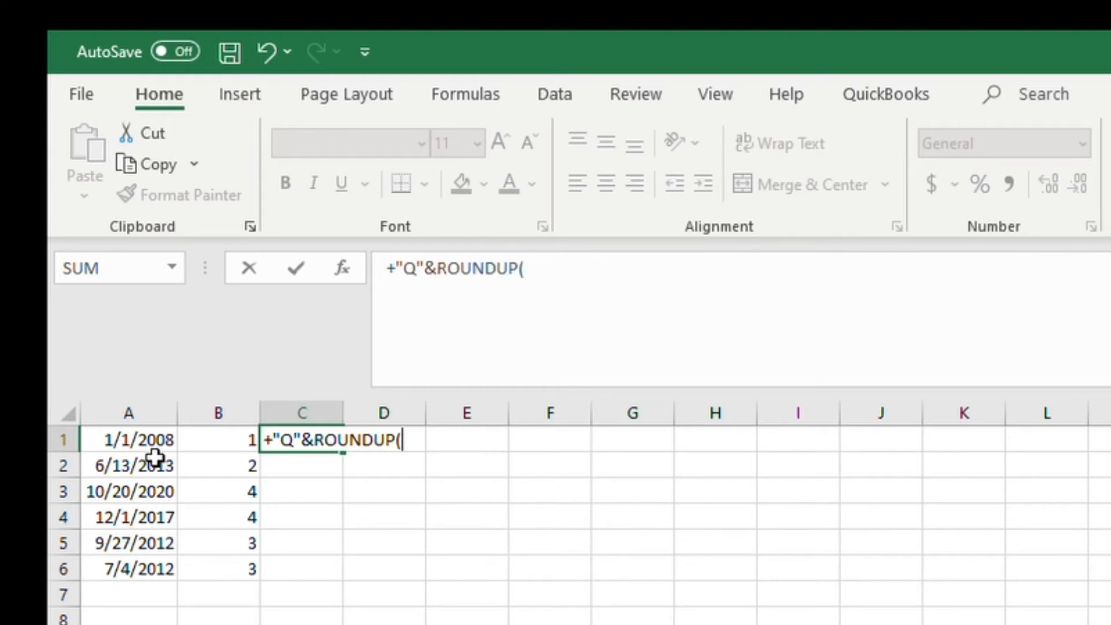
type("month")
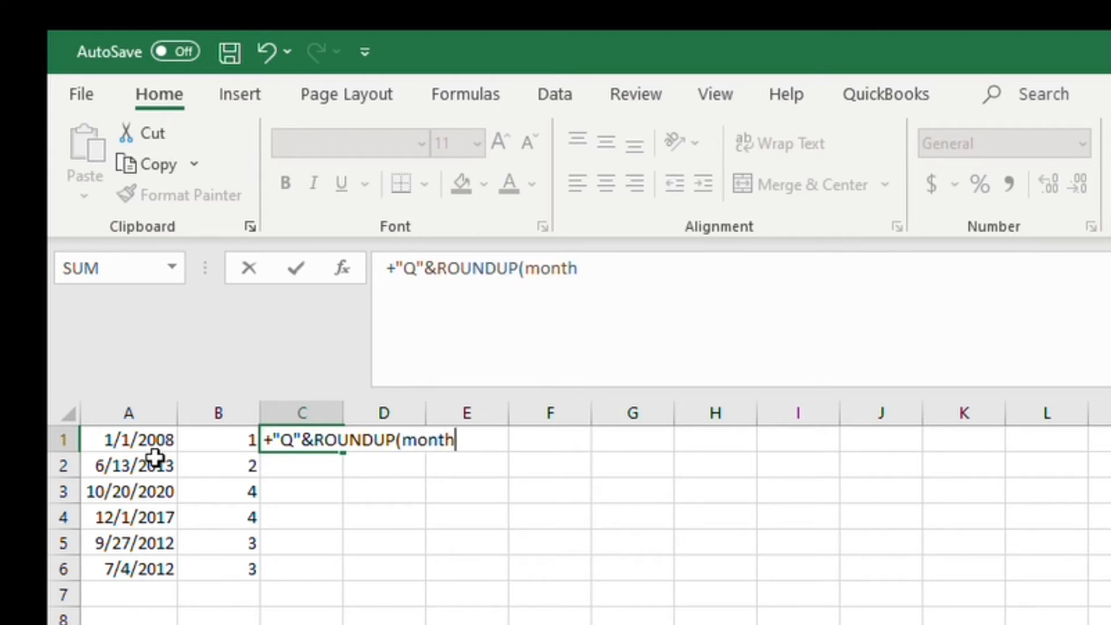
key("Tab")
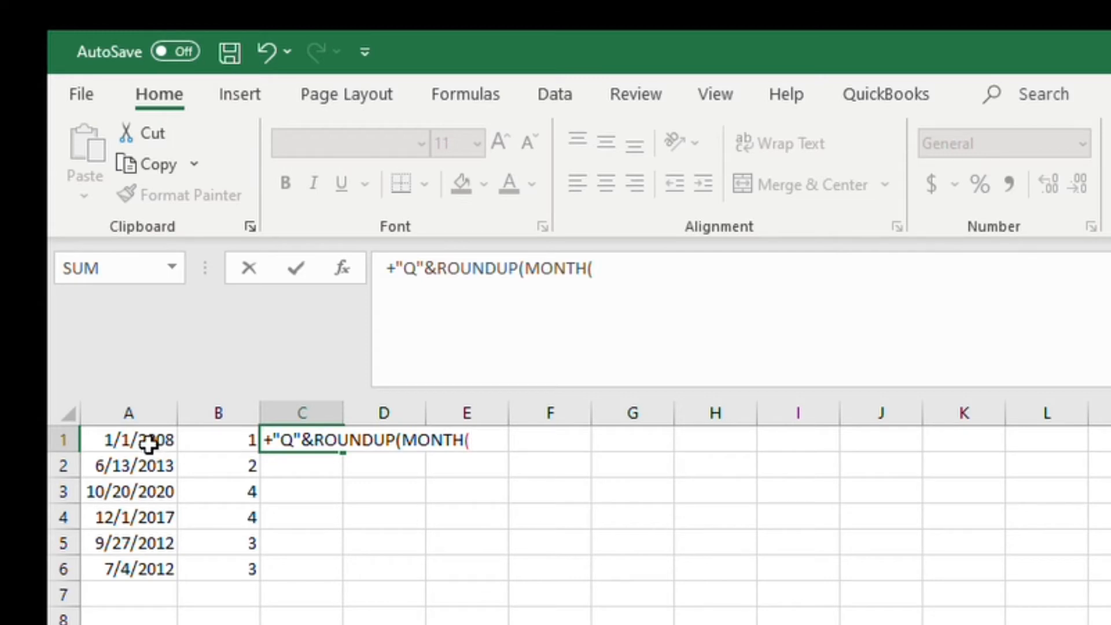
left_click(142, 435)
type(")/")
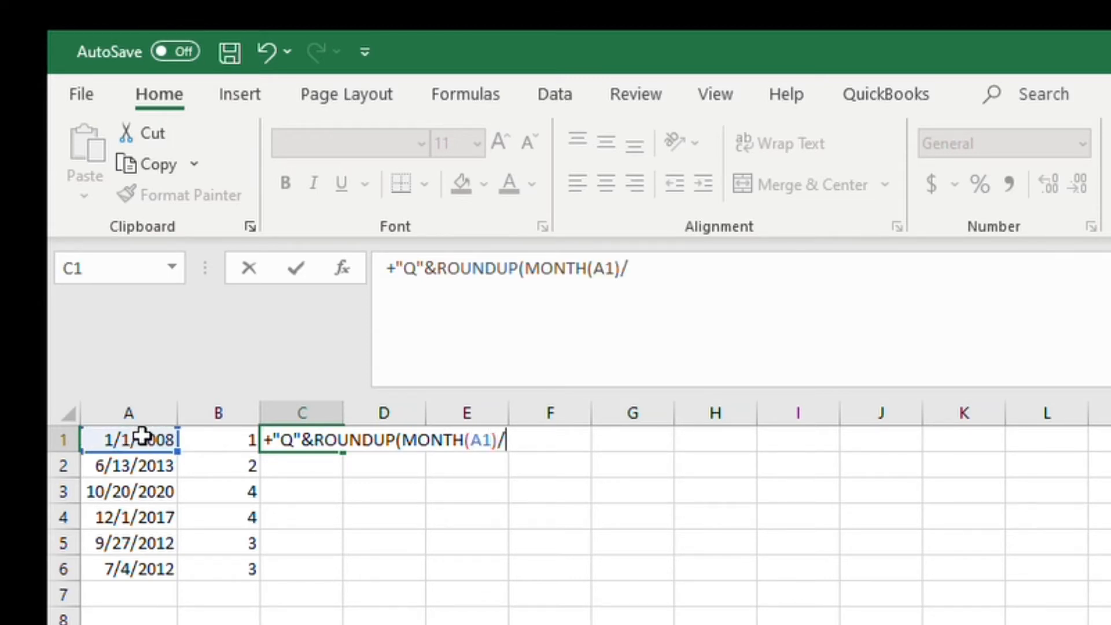
type("3,0)")
key("Return")
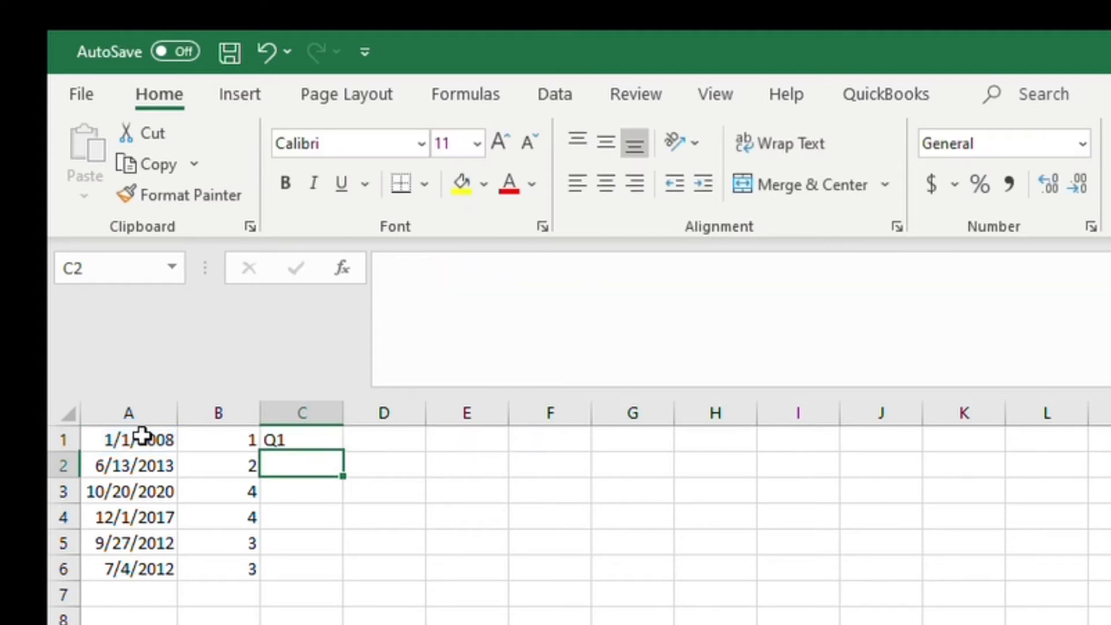
Step: Copy the Q-label formula from C1 down to C2 through C6
key("Up")
key("ctrl+c")
key("Down")
key("ctrl+v")
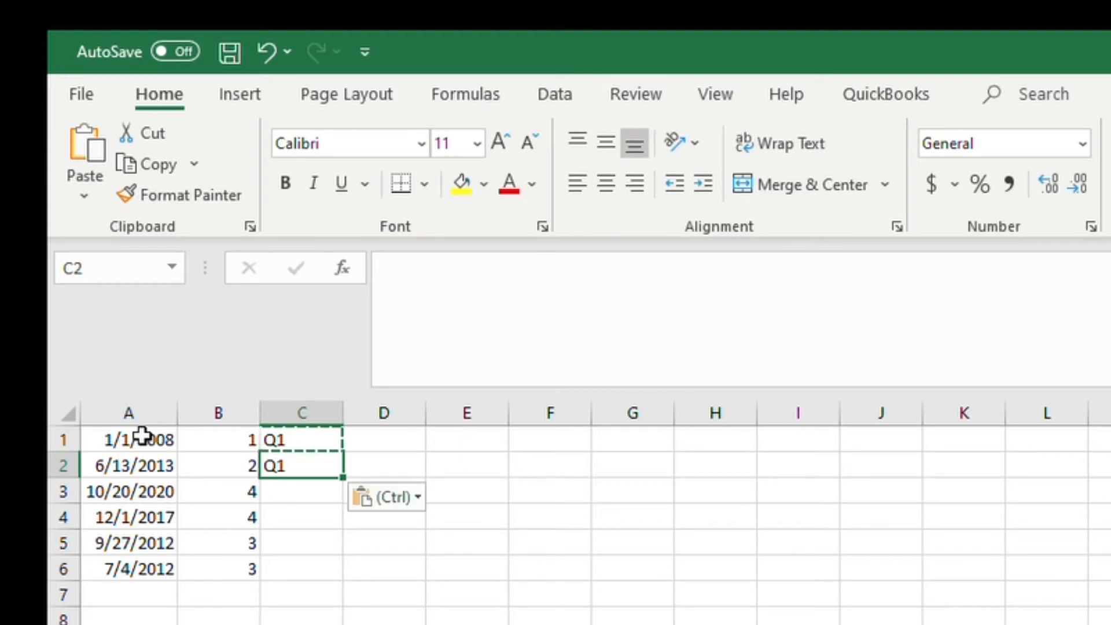
key("Down")
key("ctrl+v")
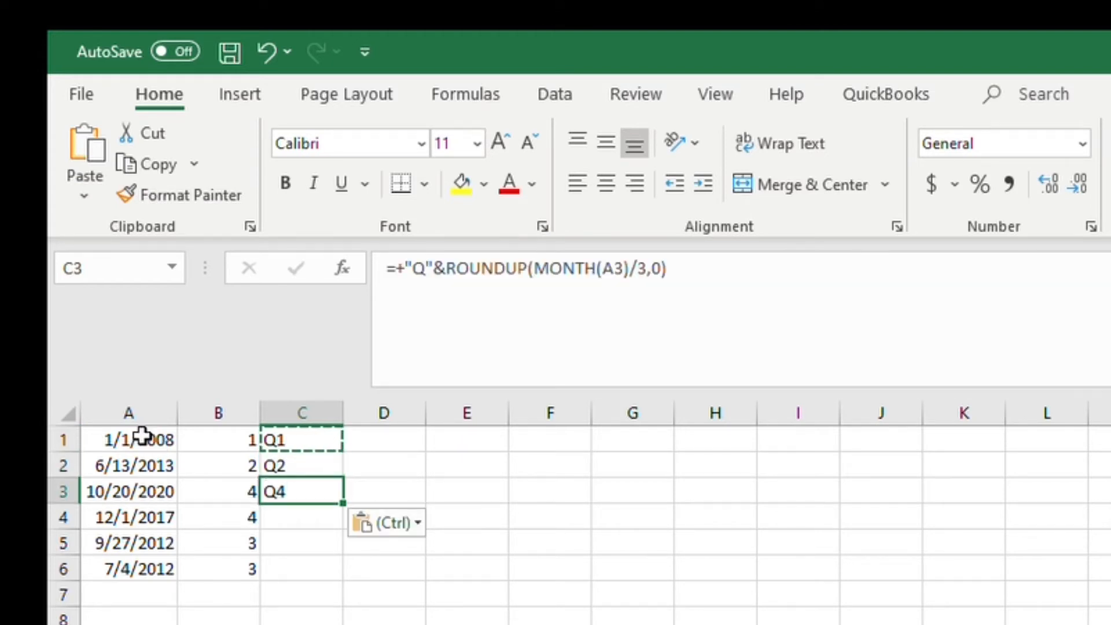
key("Down")
key("ctrl+v")
key("Down")
key("shift+Down")
key("ctrl+v")
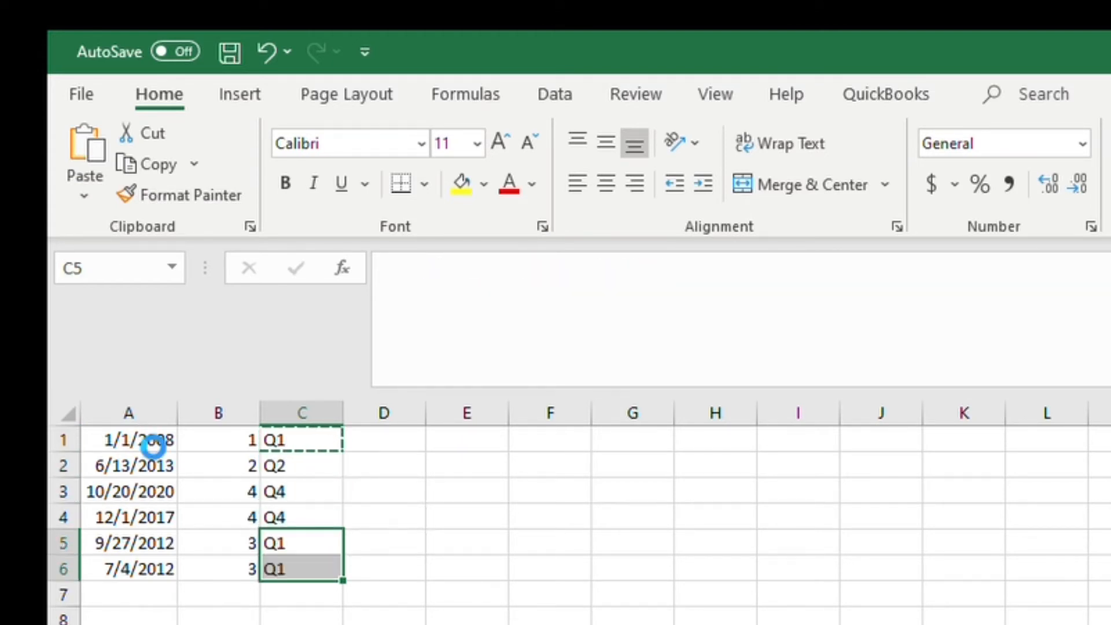
Step: Enter the formula =+"Quarter "&ROUNDUP(MONTH(A1)/3,0) in D1 to spell out the quarter name
key("Right")
key("Up")
key("Up")
key("Up")
key("Up")
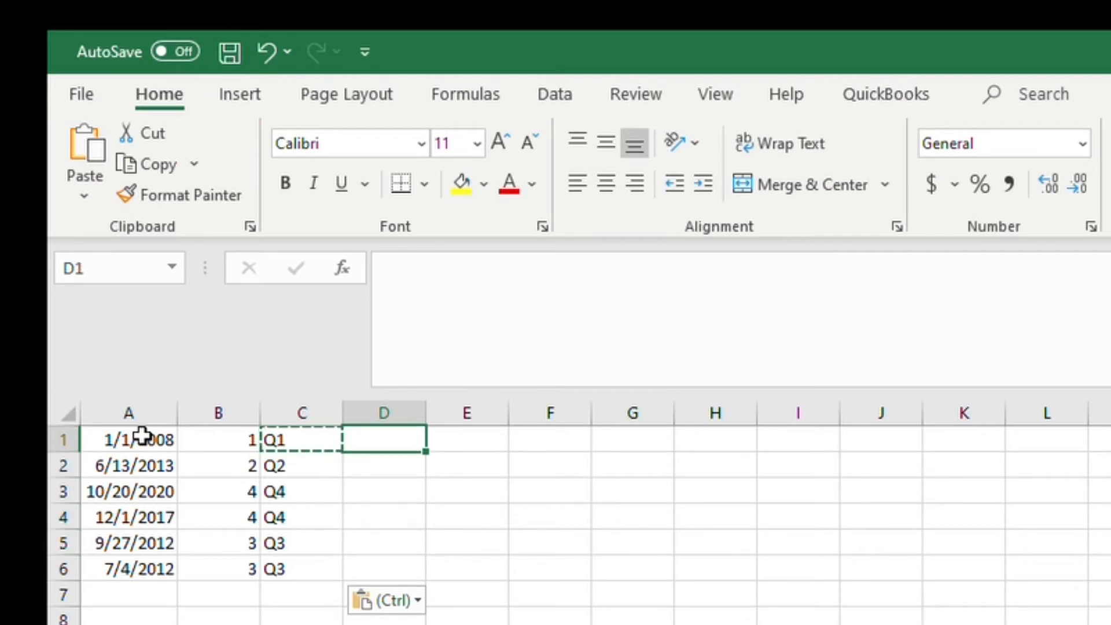
type("+\"")
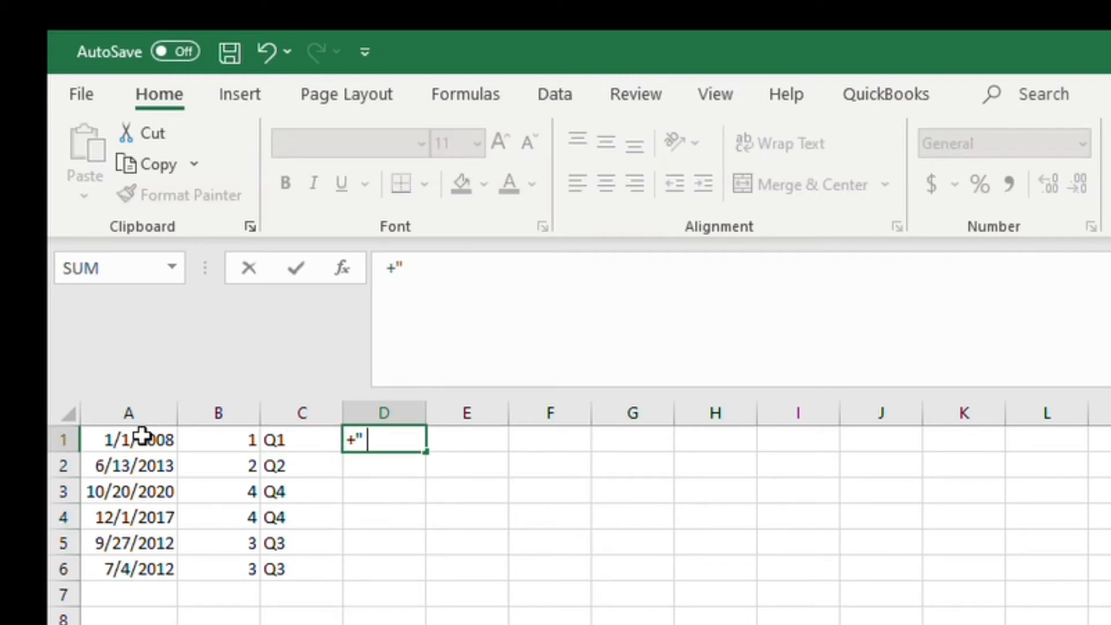
type("Quarter")
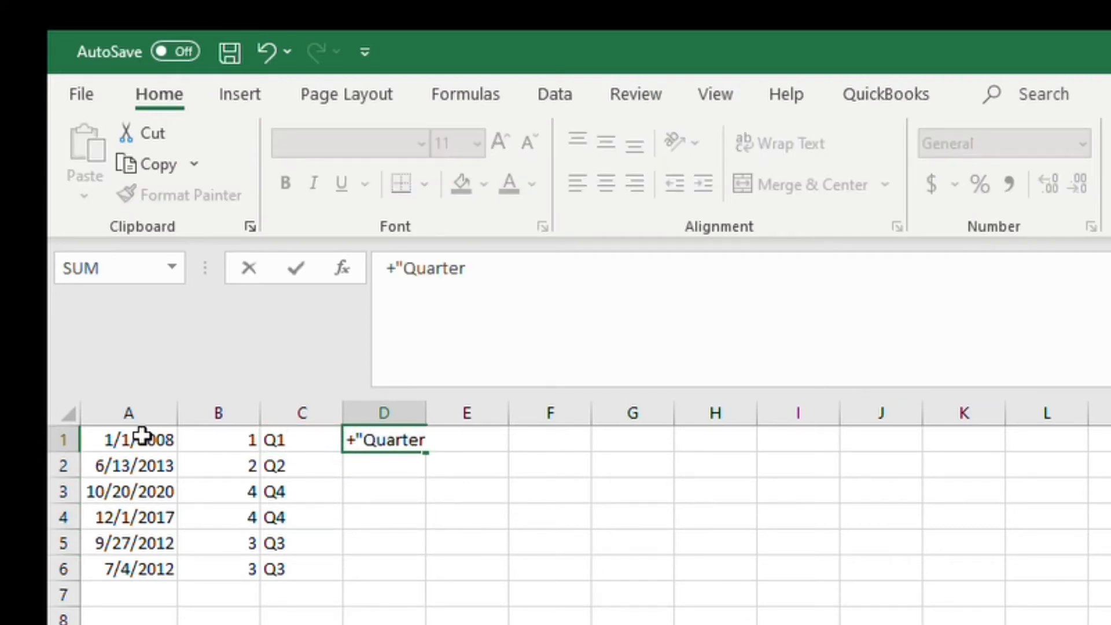
type(" \"&roundup")
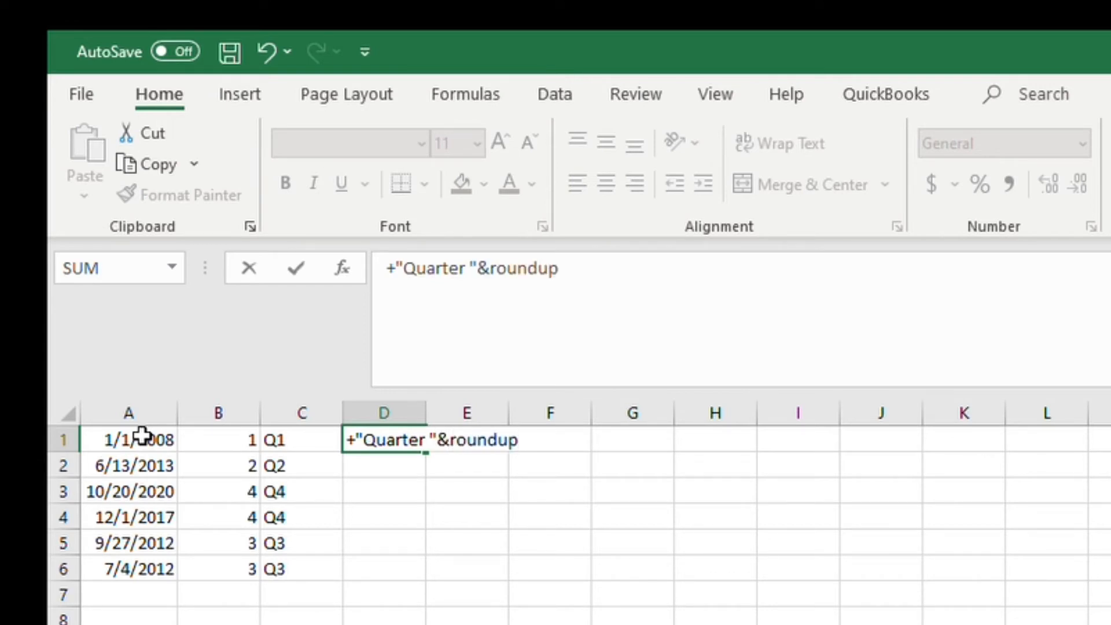
key("Tab")
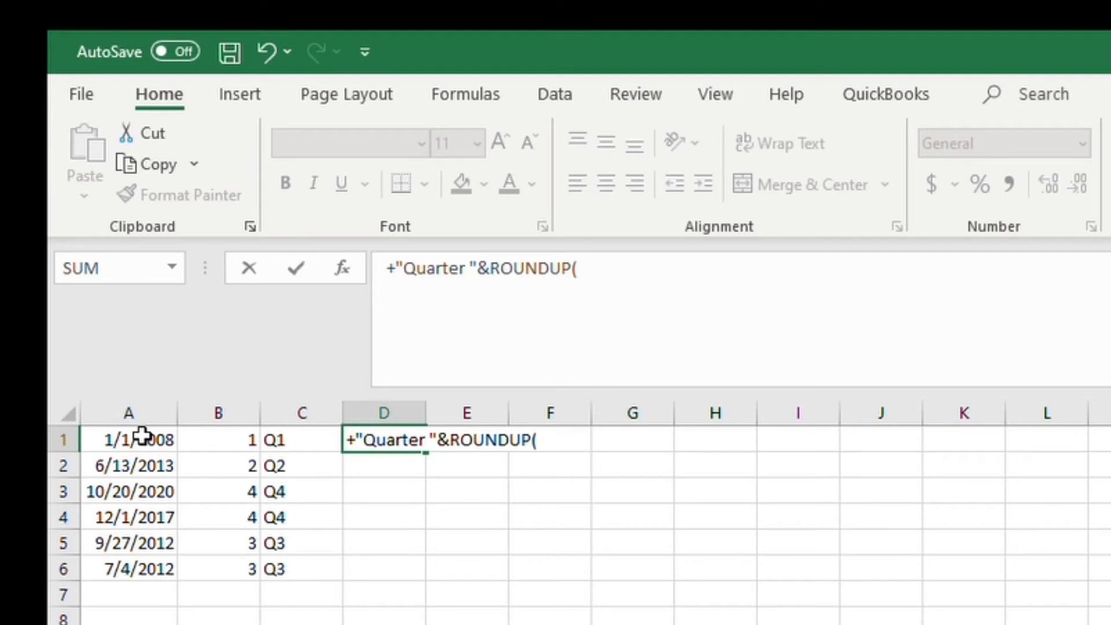
left_click(142, 435)
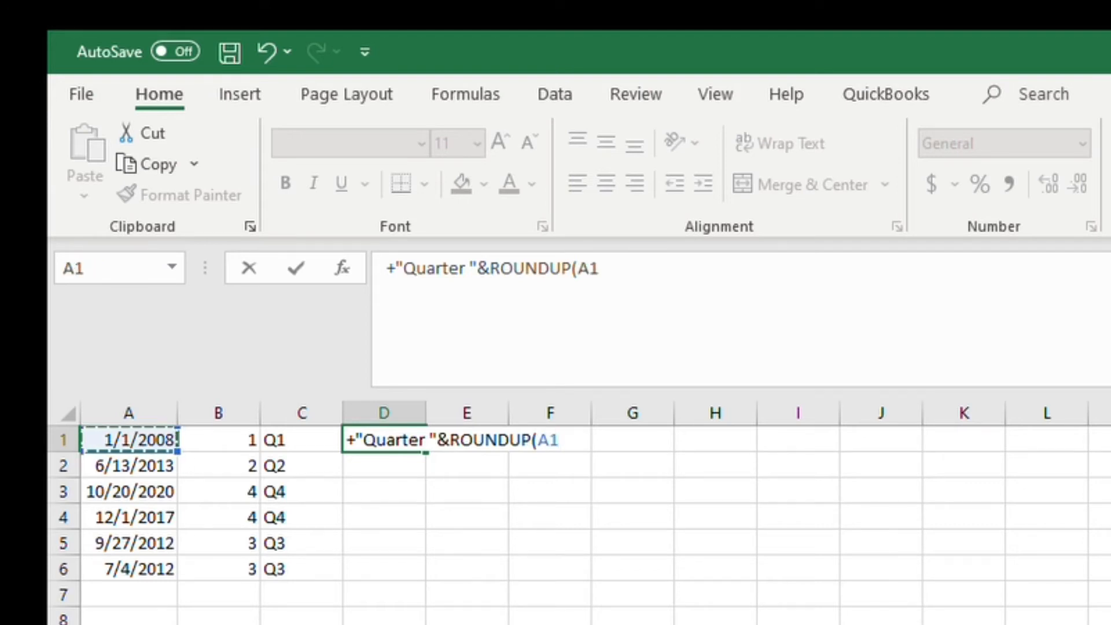
type(",")
key("BackSpace")
key("BackSpace")
key("BackSpace")
type("month")
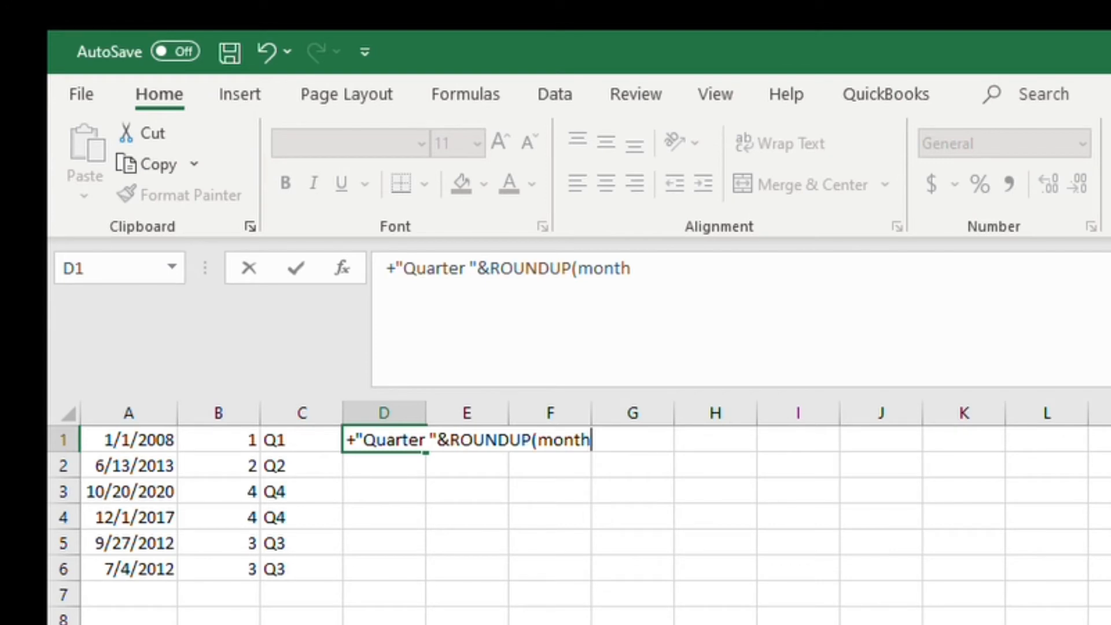
key("Tab")
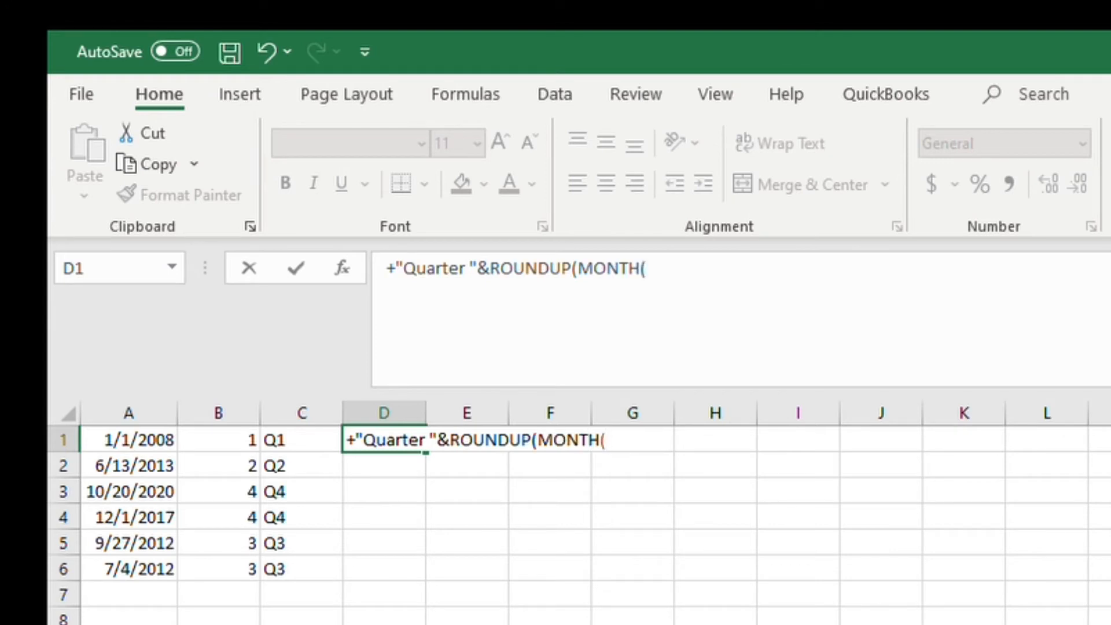
left_click(128, 435)
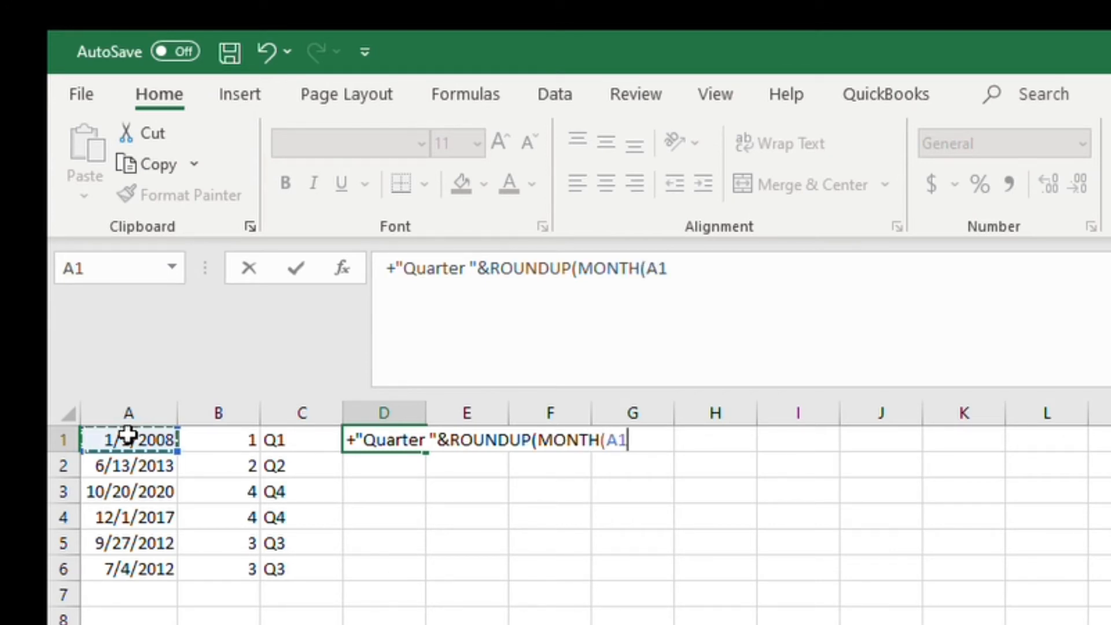
type(")/")
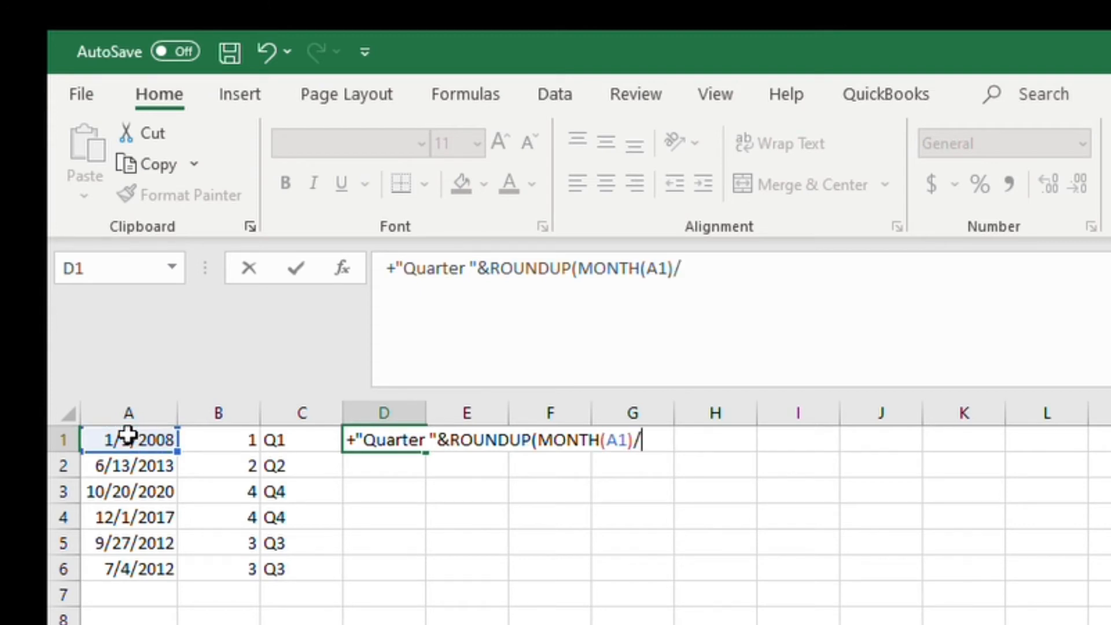
type("3,0)")
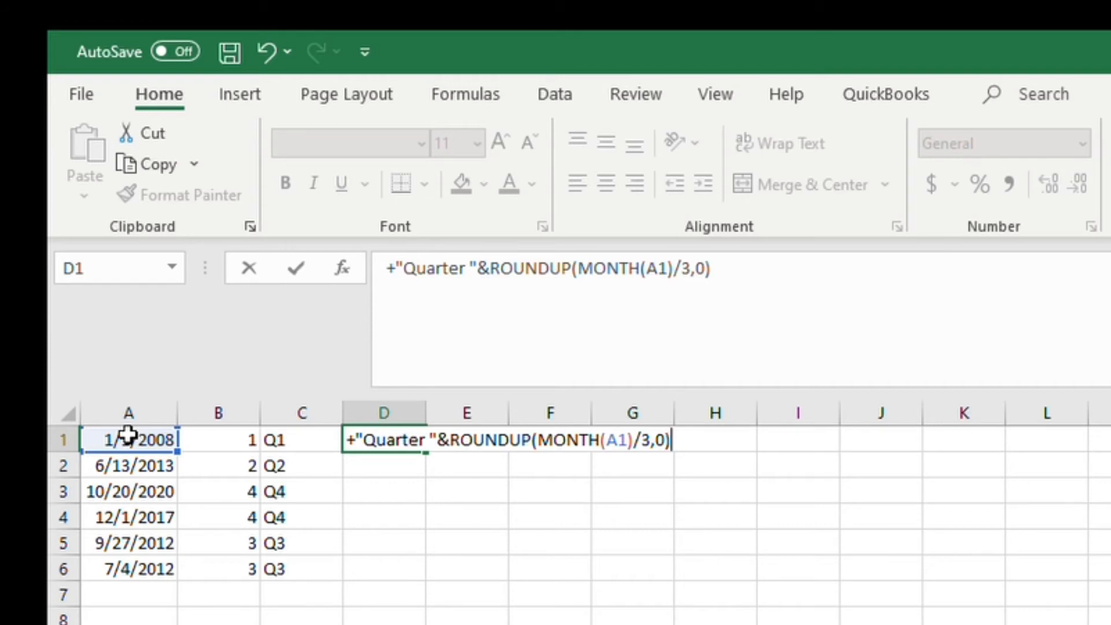
key("Return")
Step: Copy the Quarter-name formula from D1 down to D2 through D6
key("Up")
key("ctrl+c")
key("Down")
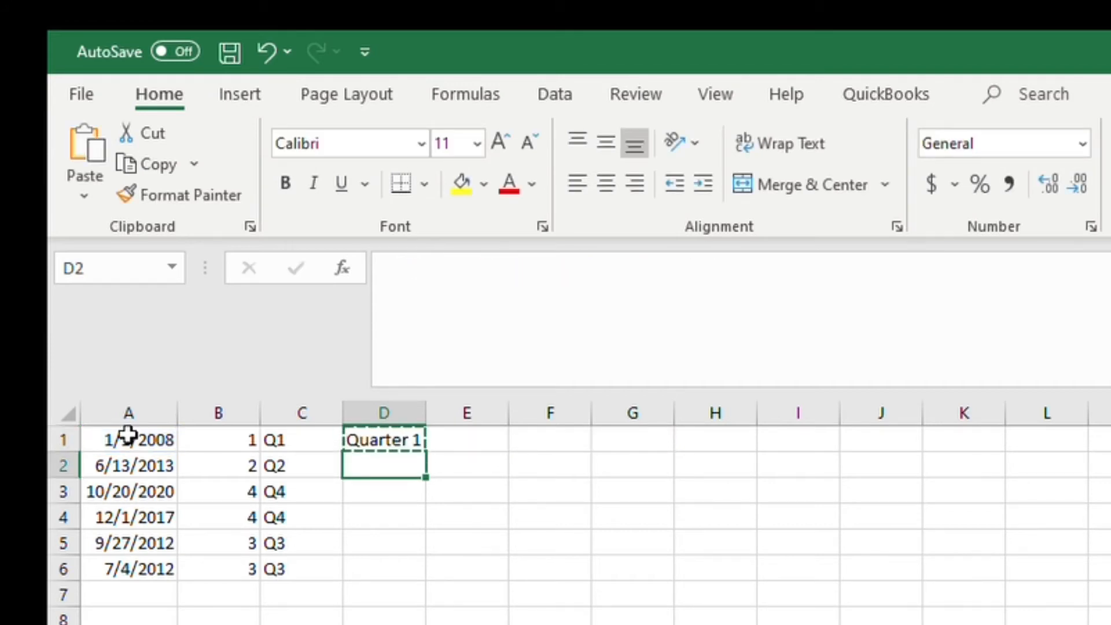
key("ctrl+v")
key("Down")
key("ctrl+v")
key("Down")
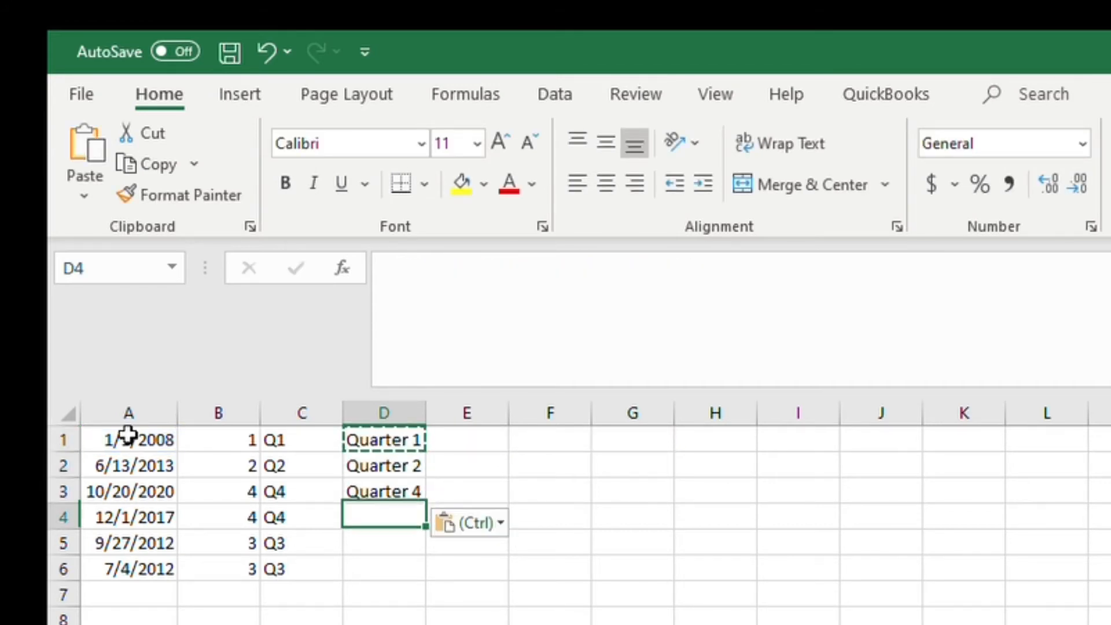
key("shift+Down")
key("shift+Down")
key("ctrl+v")
key("Right")
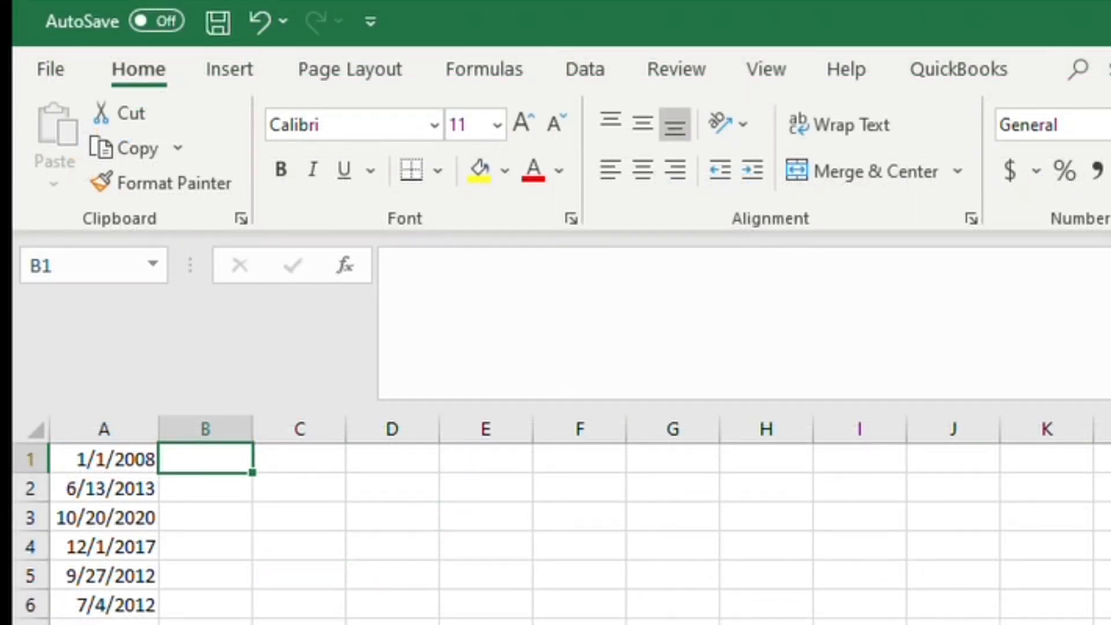
Step: Enter the formula ="Q"&ROUNDUP(MONTH(A1)/3,0)&" "&YEAR(A1) in B1 to label each date's quarter and year
type("=")
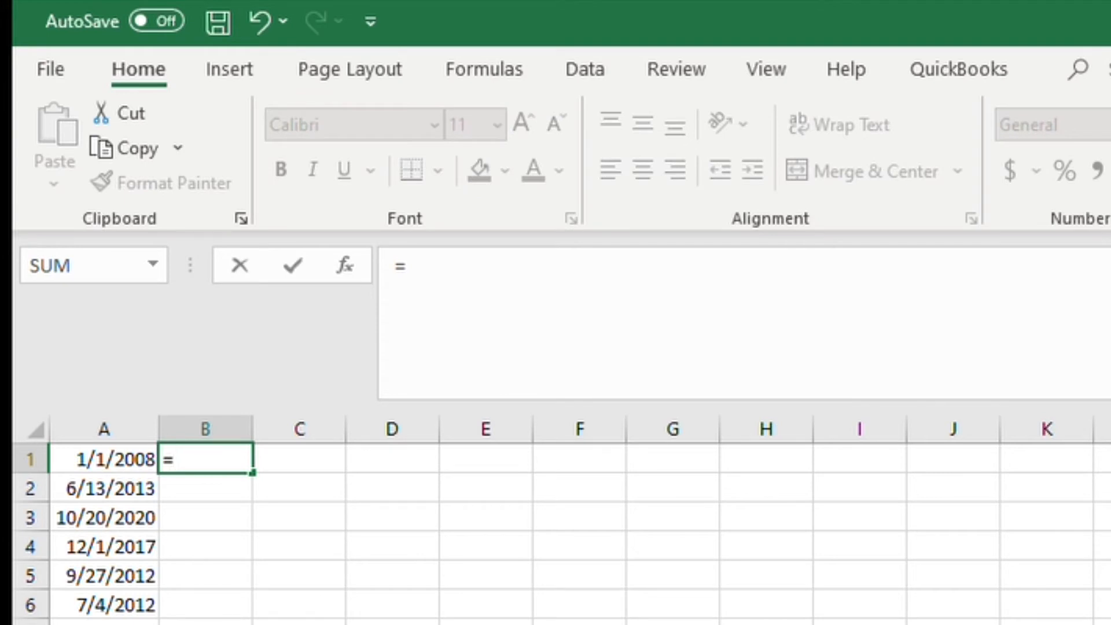
type("\"Q\"")
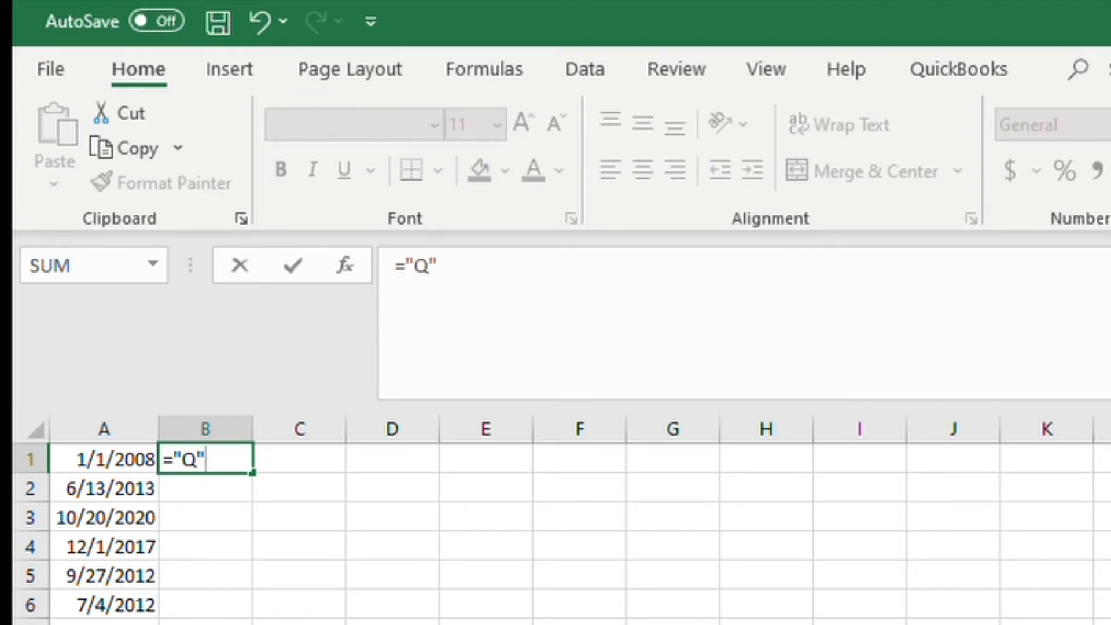
type("&ro")
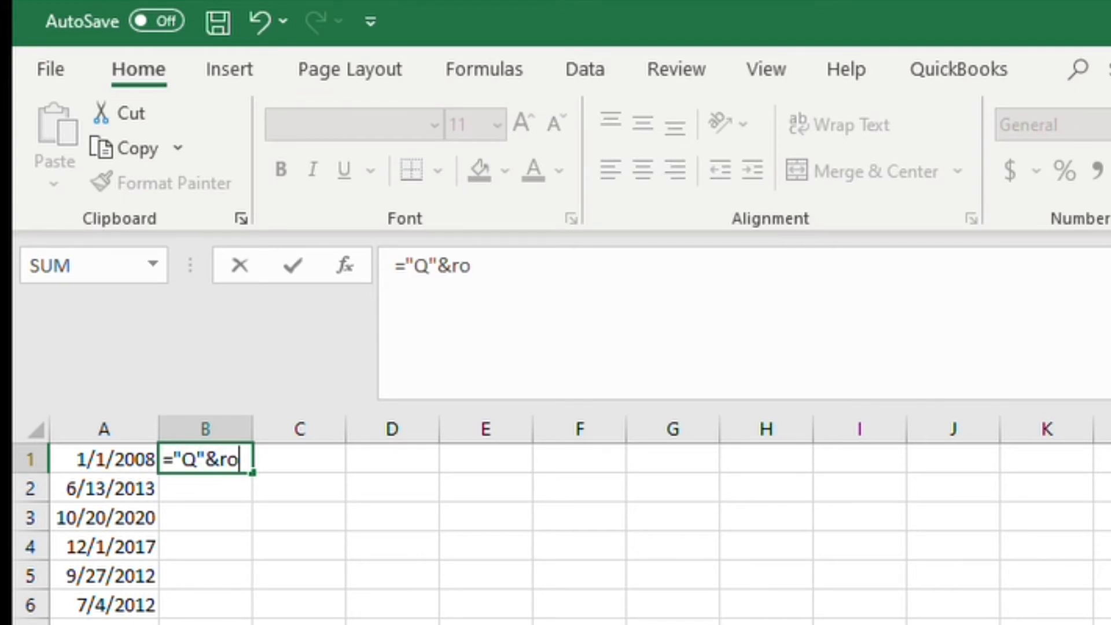
type("undup")
key("Tab")
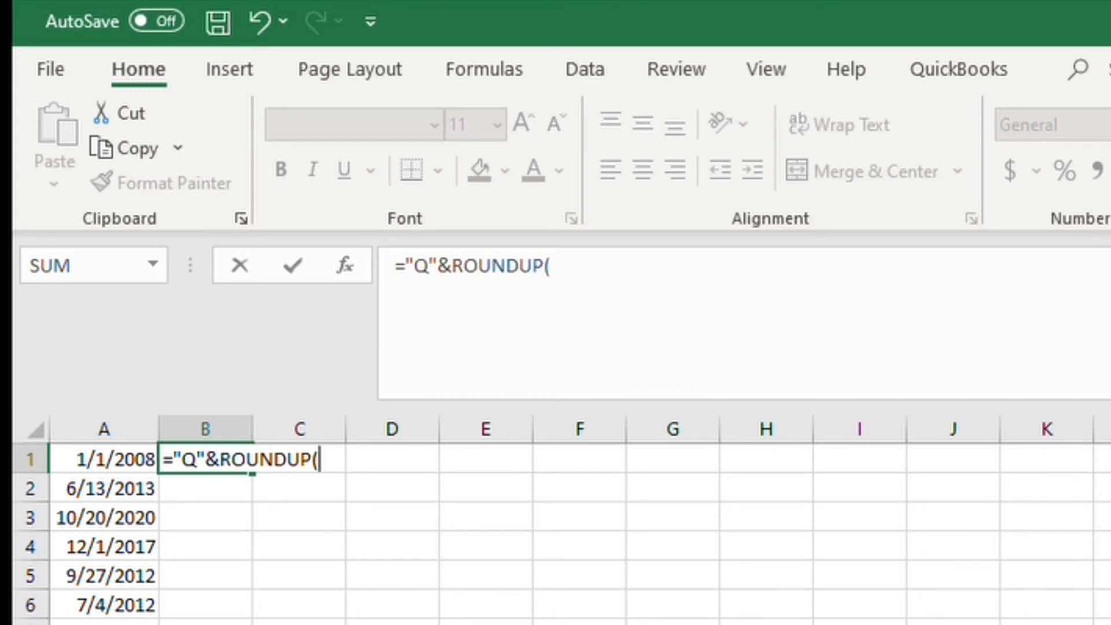
type("month")
key("Tab")
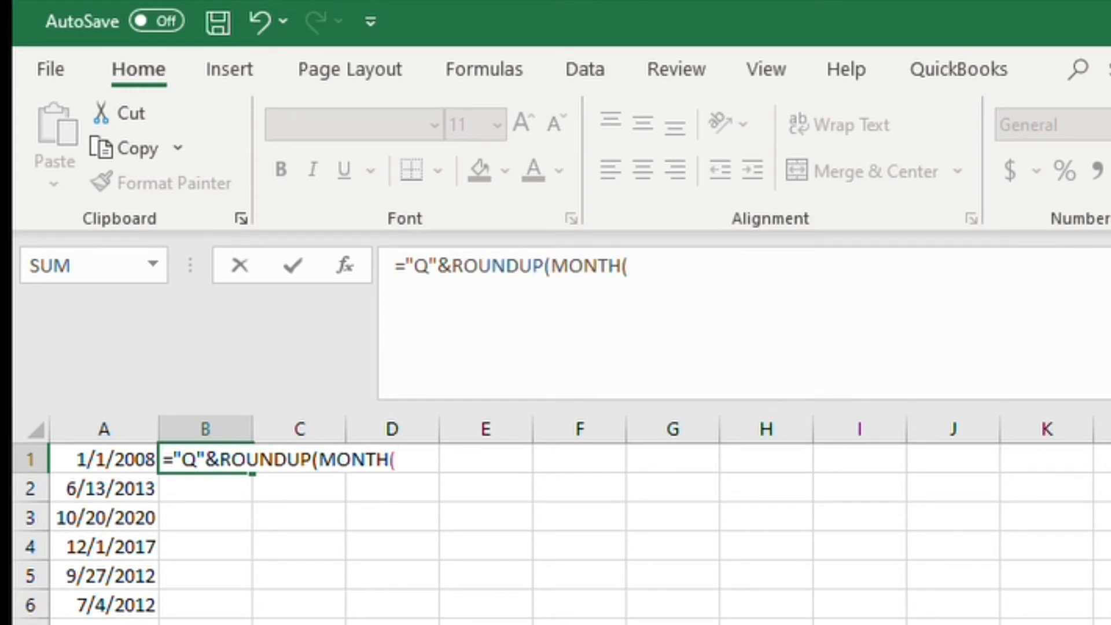
left_click(105, 459)
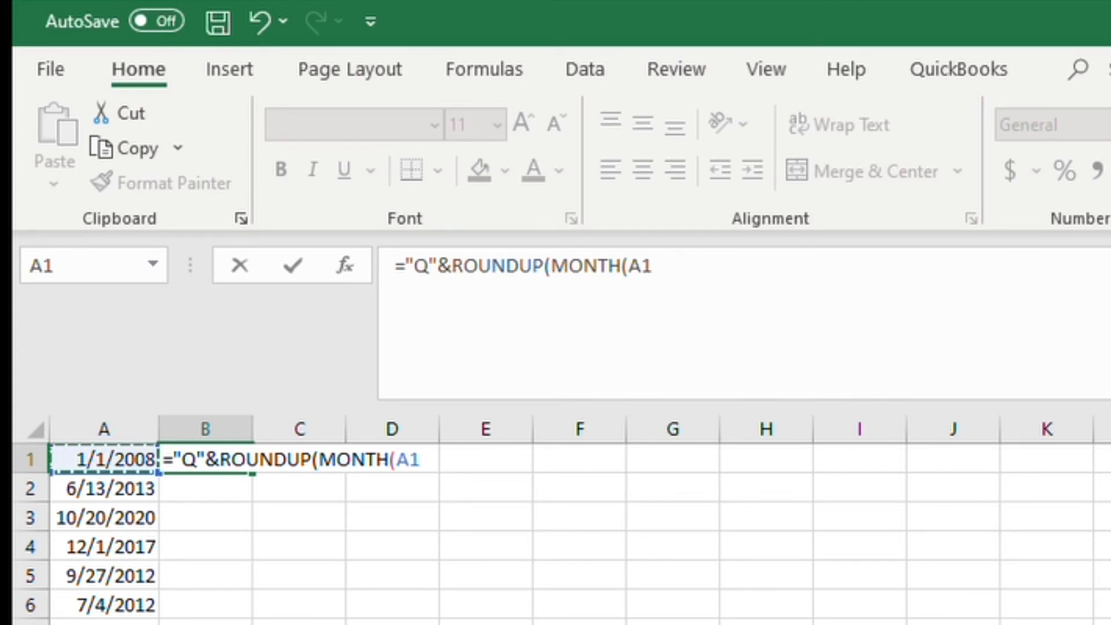
type(")/")
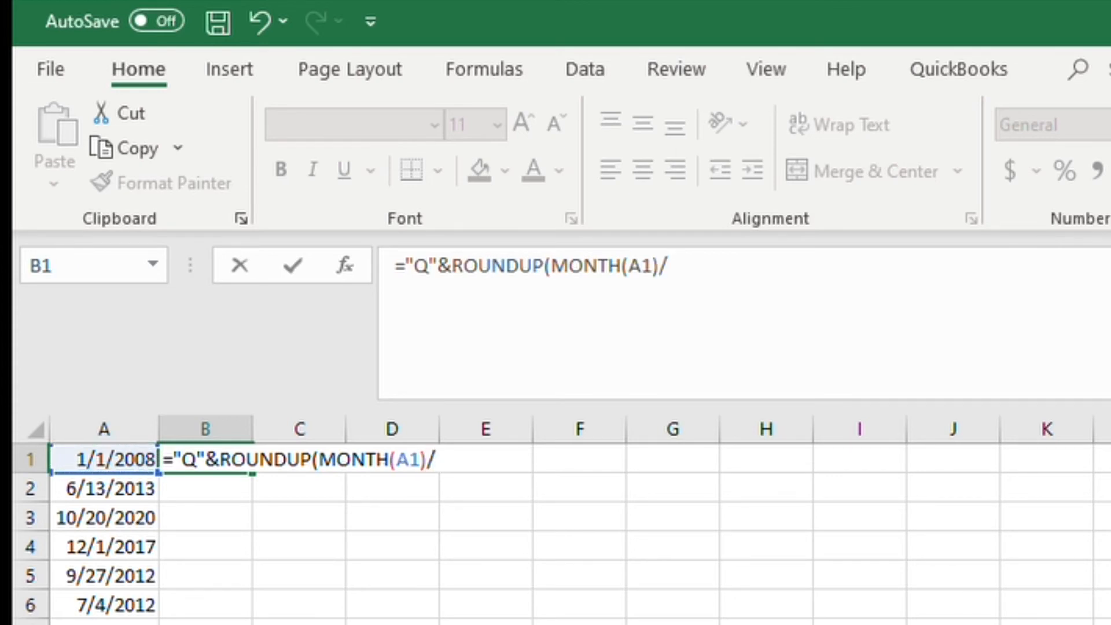
type("3,0)")
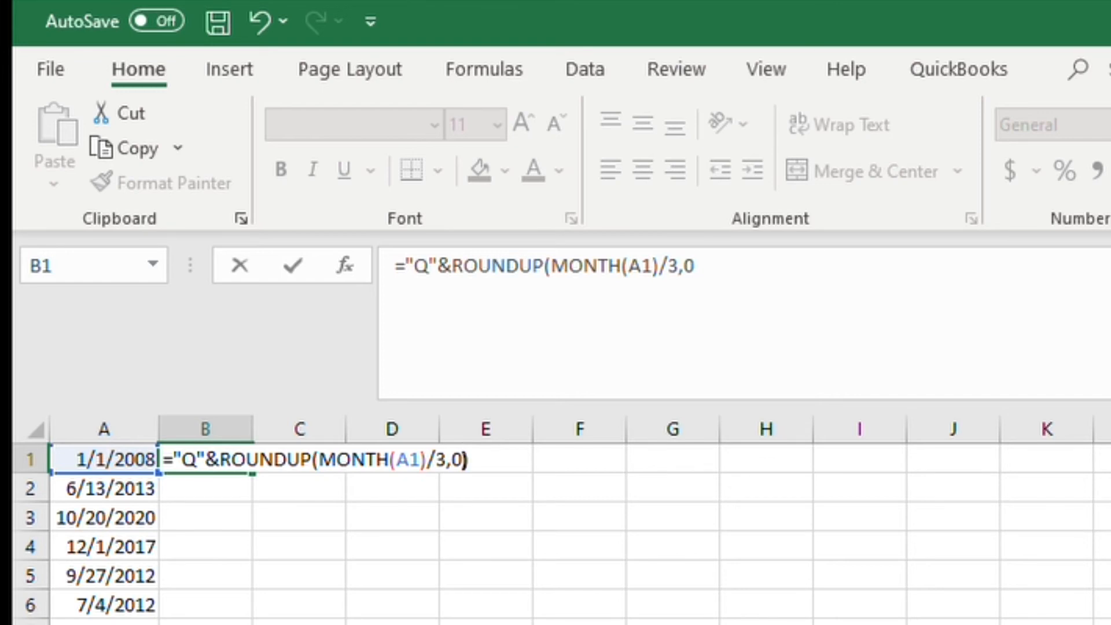
type("&\" \"")
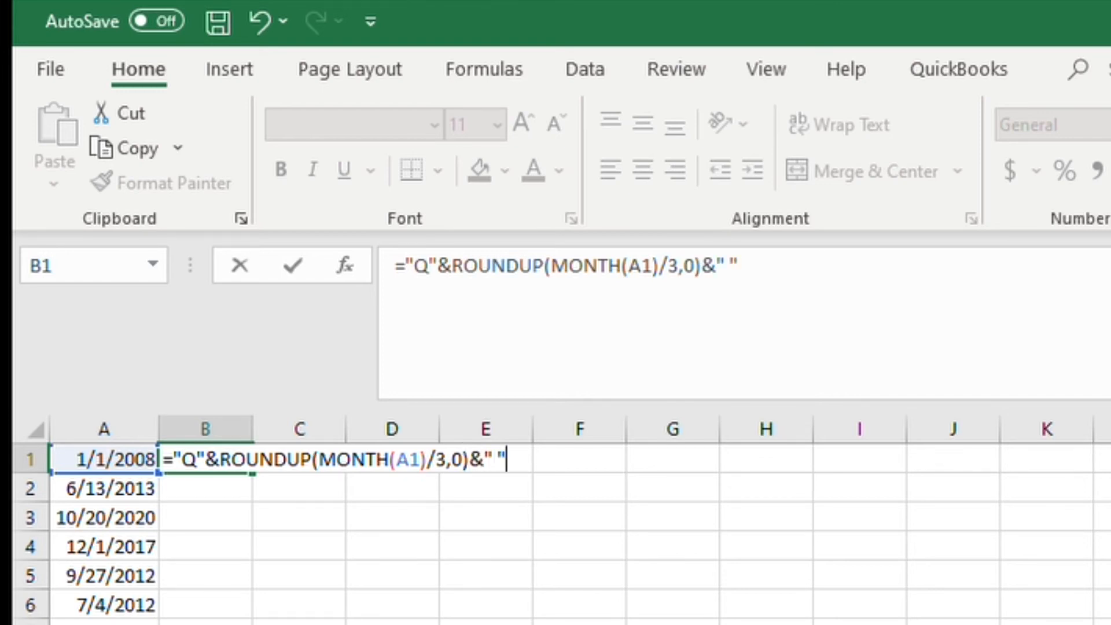
type("&year")
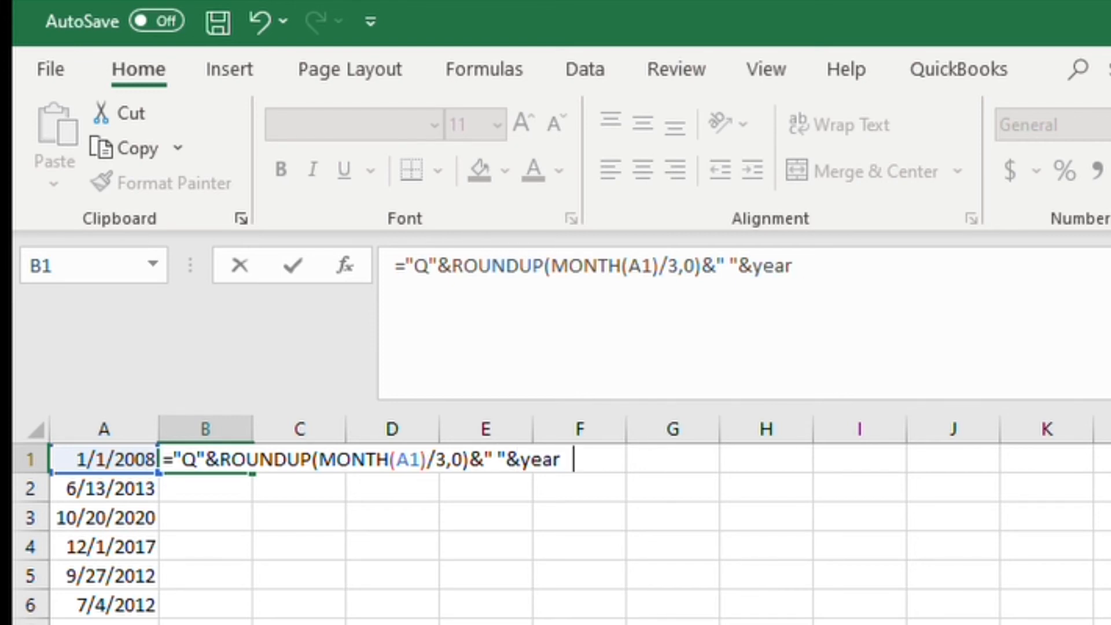
key("Tab")
key("Left")
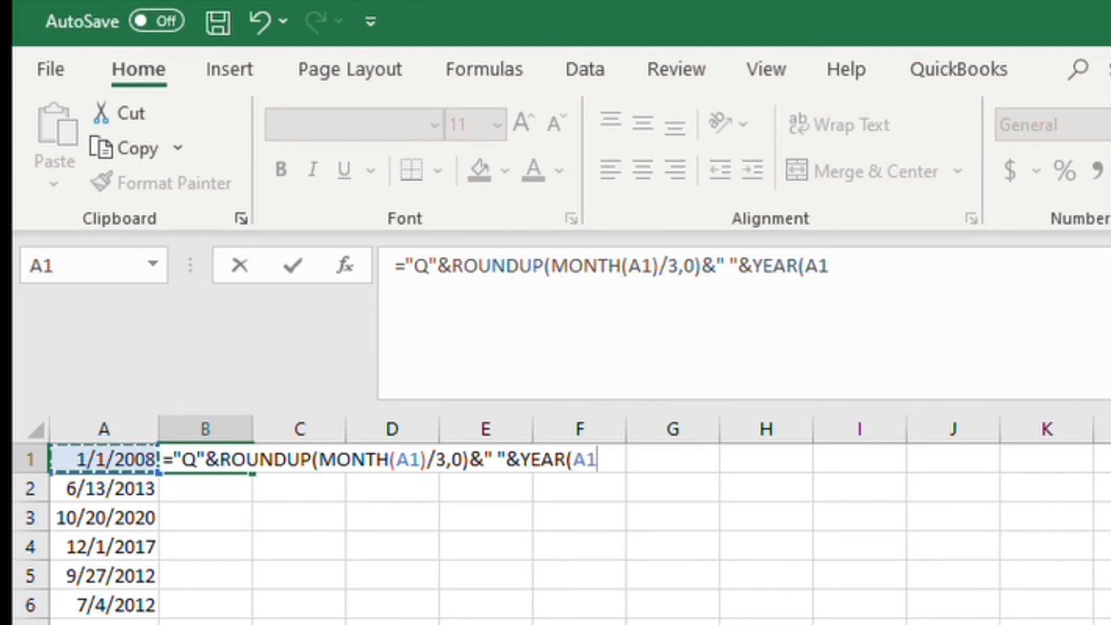
type(")")
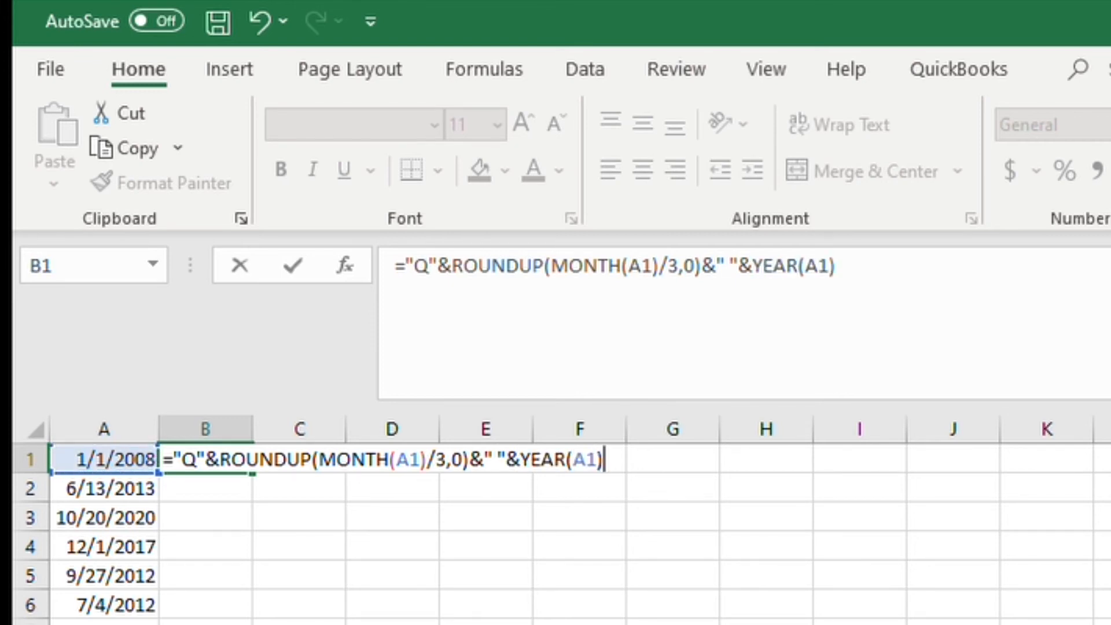
key("ctrl+Return")
key("Return")
Step: Copy the quarter-year formula from B1 down to B2 through B6
key("Up")
key("ctrl+c")
key("Down")
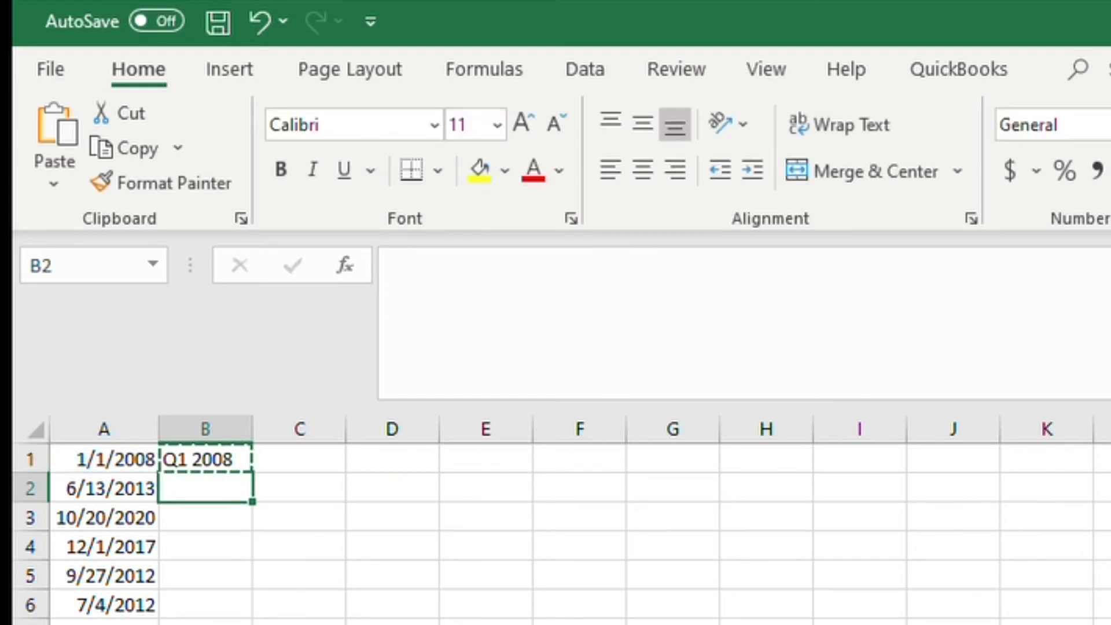
key("shift+Down")
key("ctrl+v")
key("Down")
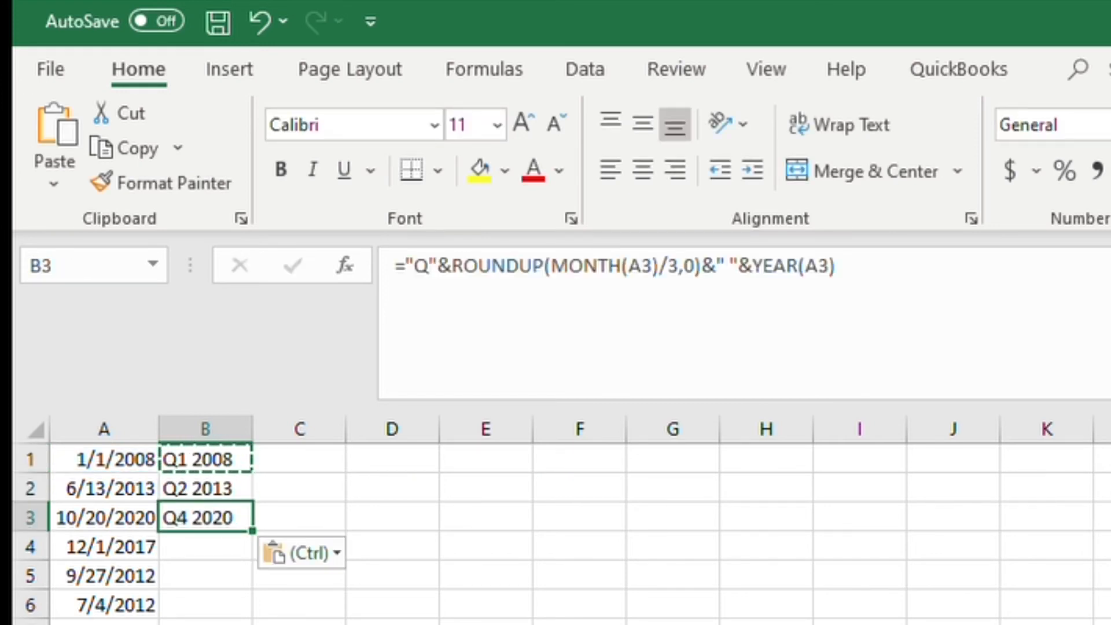
key("Down")
key("shift+Down")
key("shift+Down")
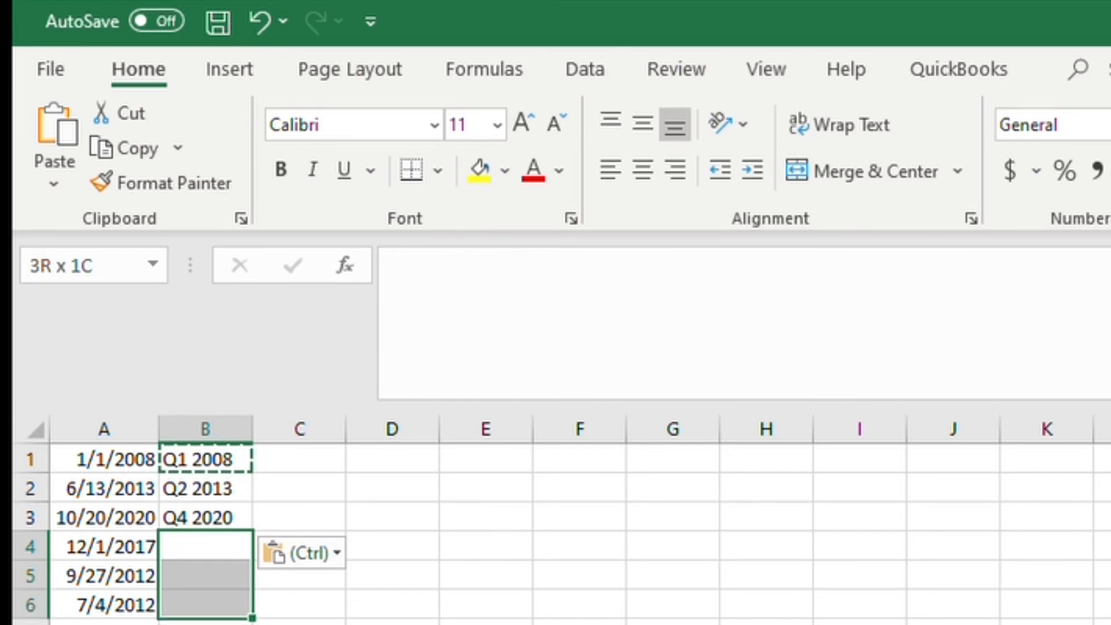
key("ctrl+v")
key("Right")
key("Up")
key("Up")
key("Up")
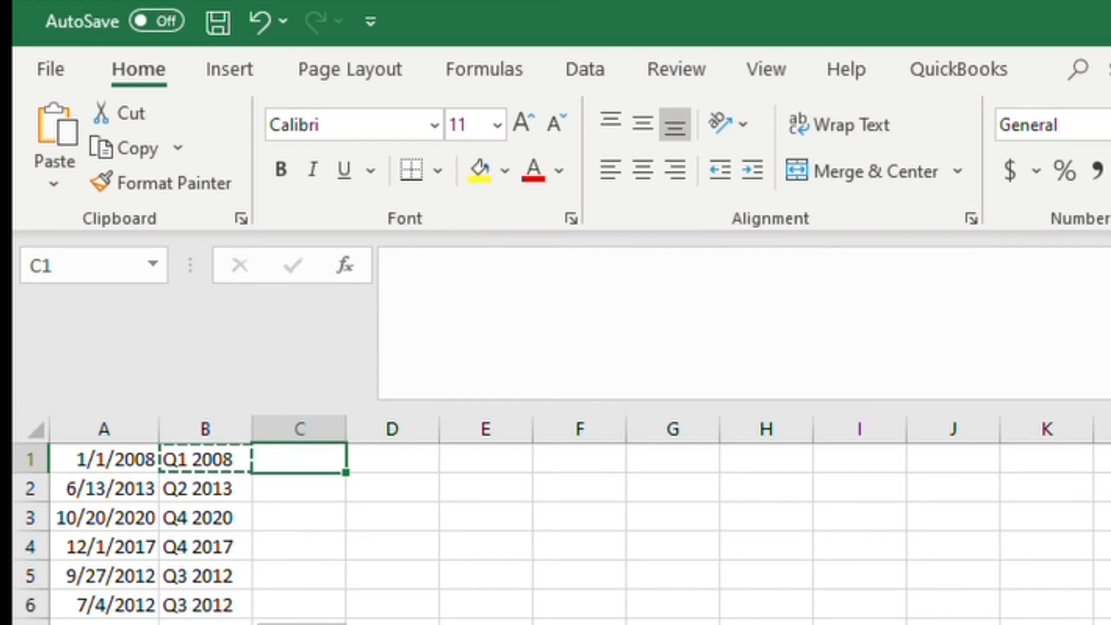
type("+")
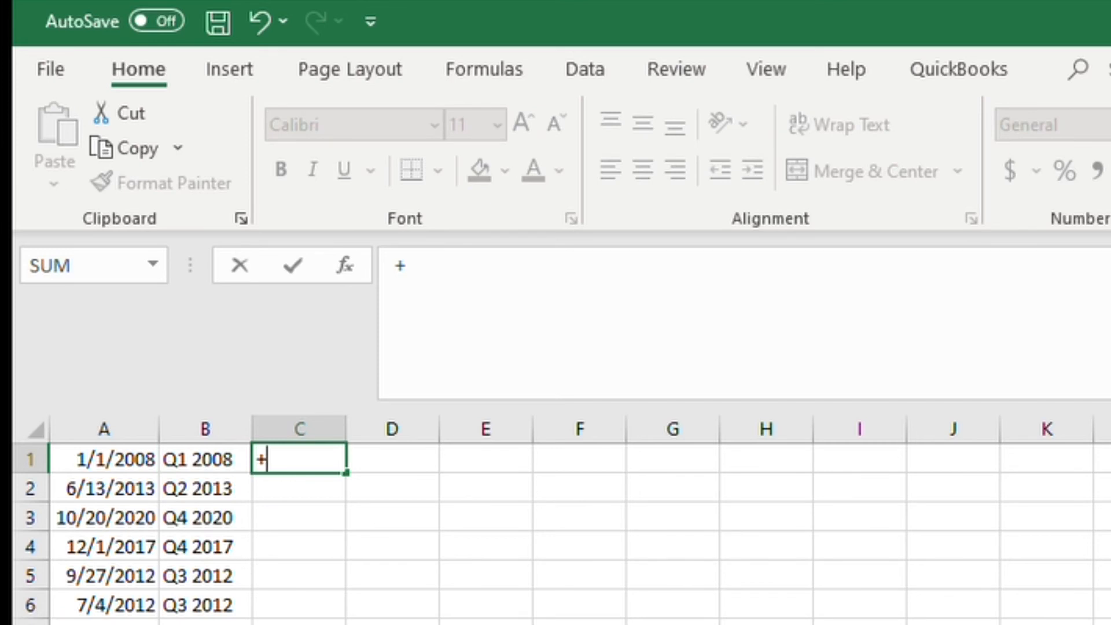
type("year")
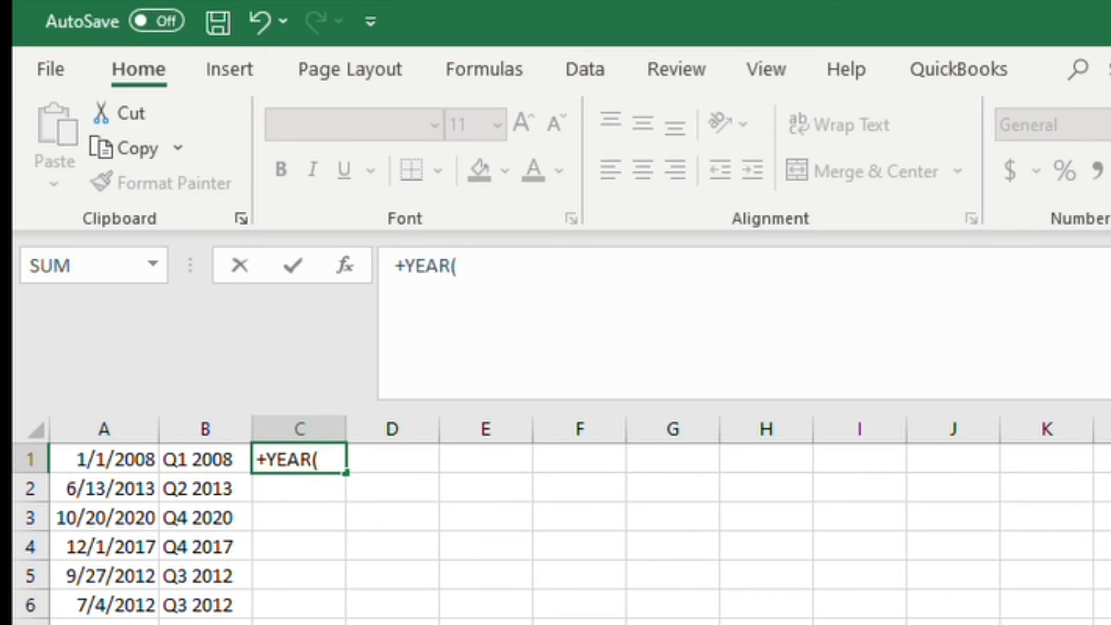
key("Left")
key("Left")
type(")")
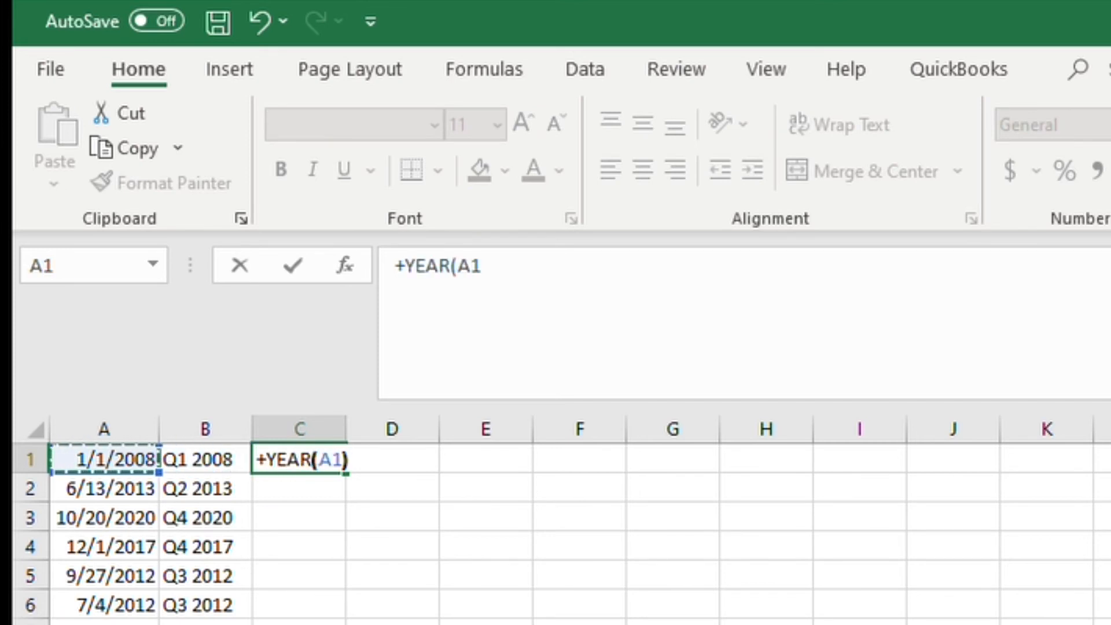
type("&")
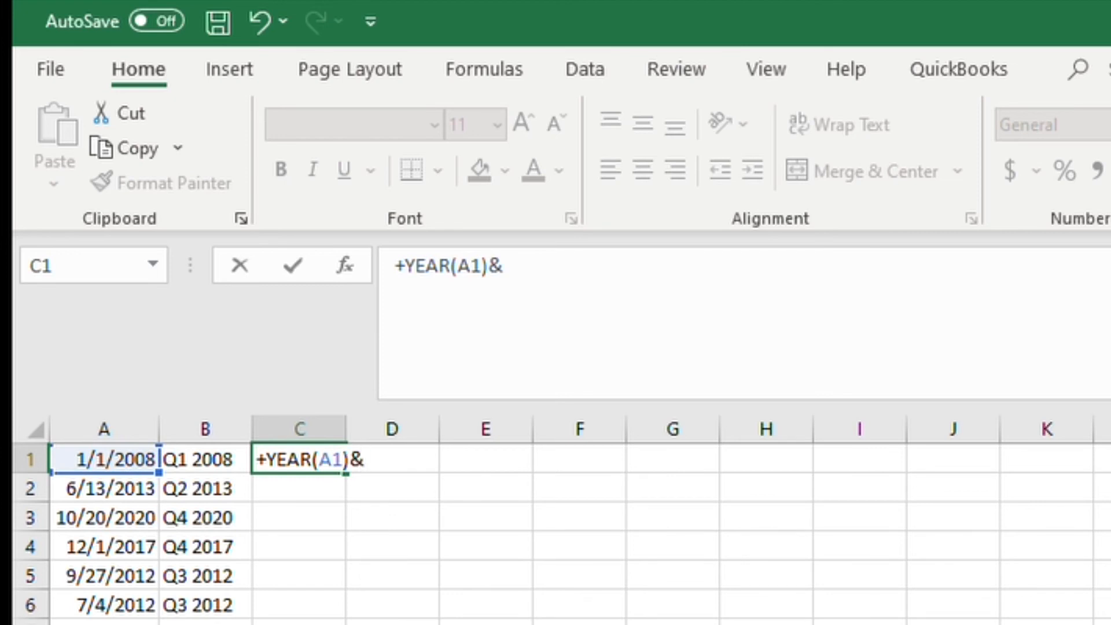
type("\" \"&")
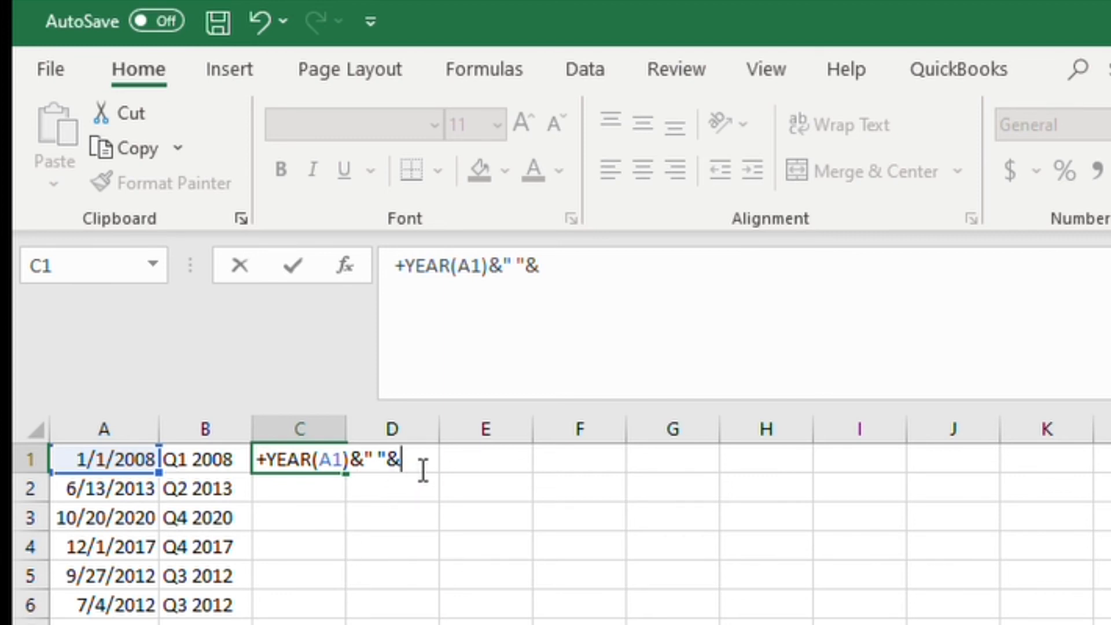
key("Escape")
Step: Enter the formula =YEAR(A1)&" Q"&ROUNDUP(MONTH(A1)/3,0) in C1 to show the year before the quarter
type("=year")
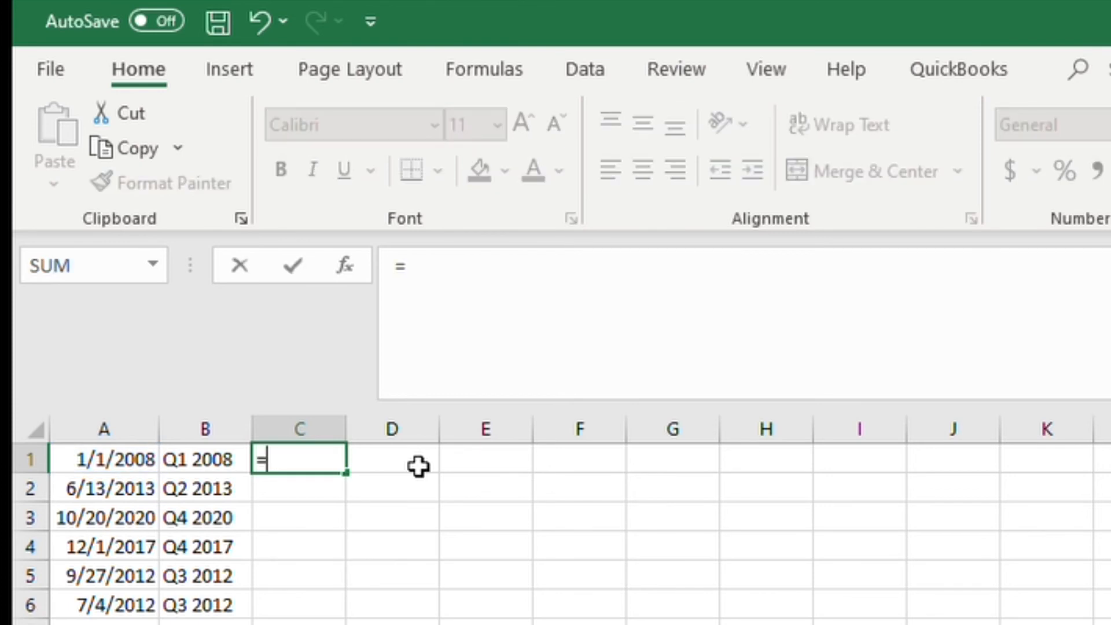
key("Tab")
key("Left")
key("Left")
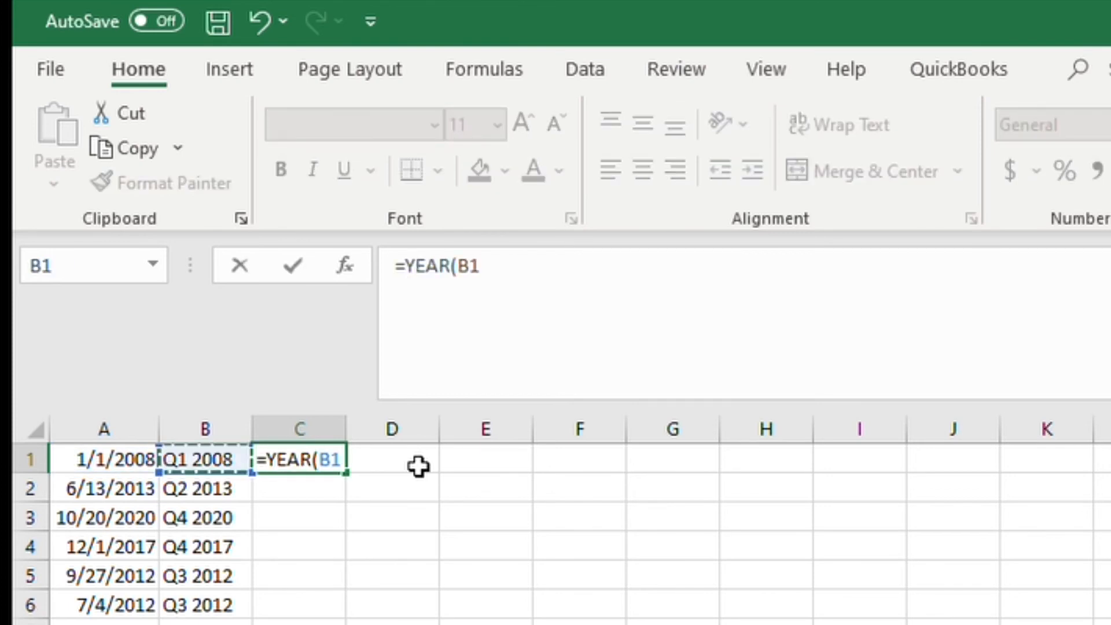
type(")")
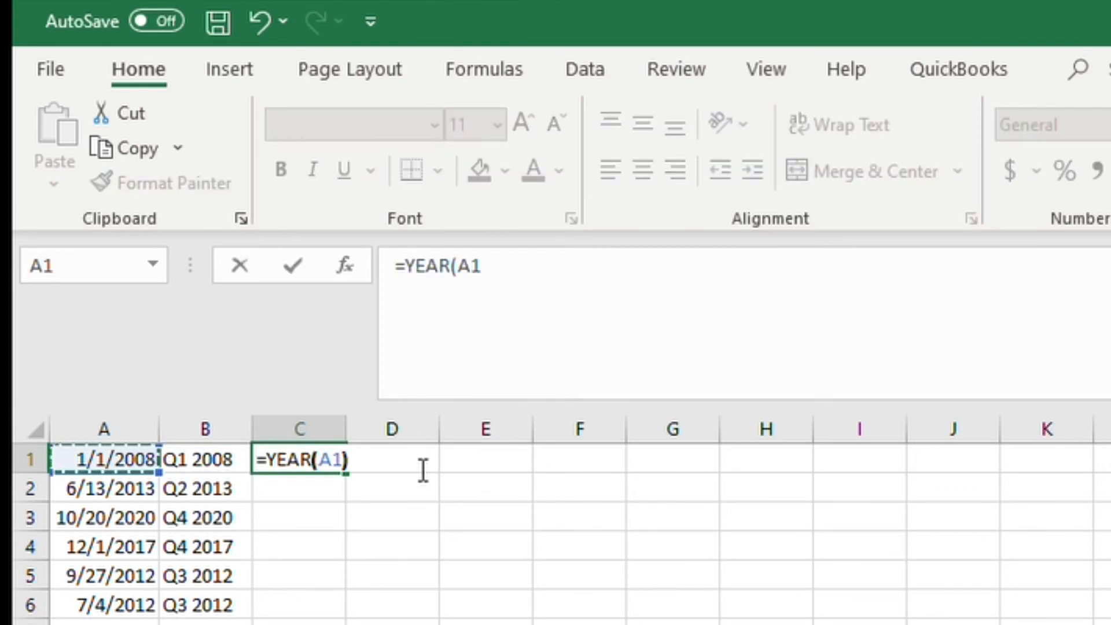
type("\"")
key("BackSpace")
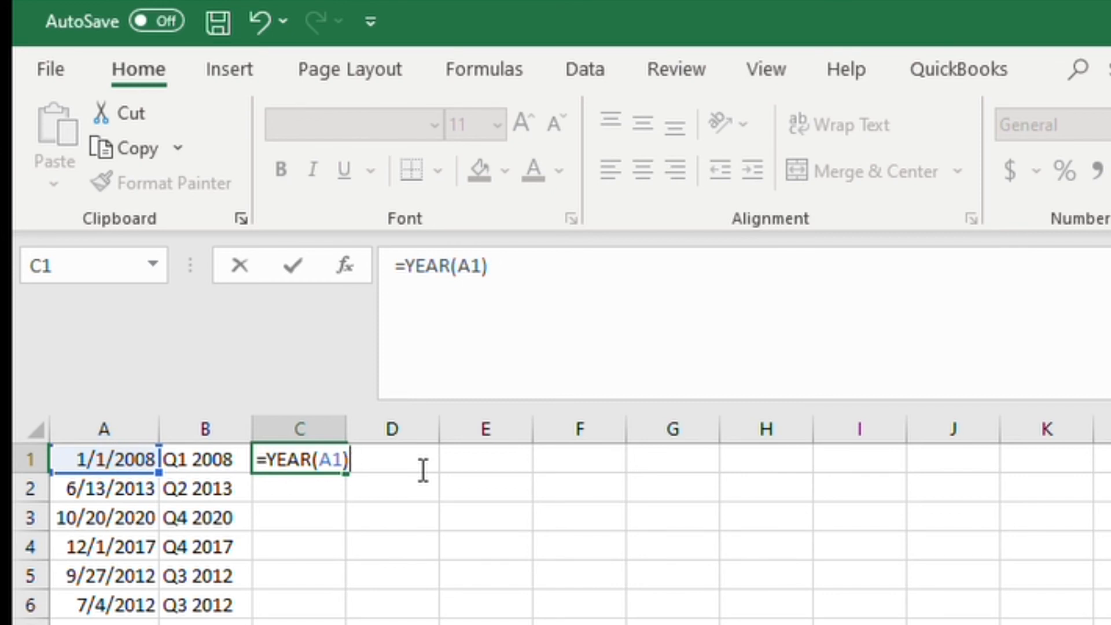
type("&\" ")
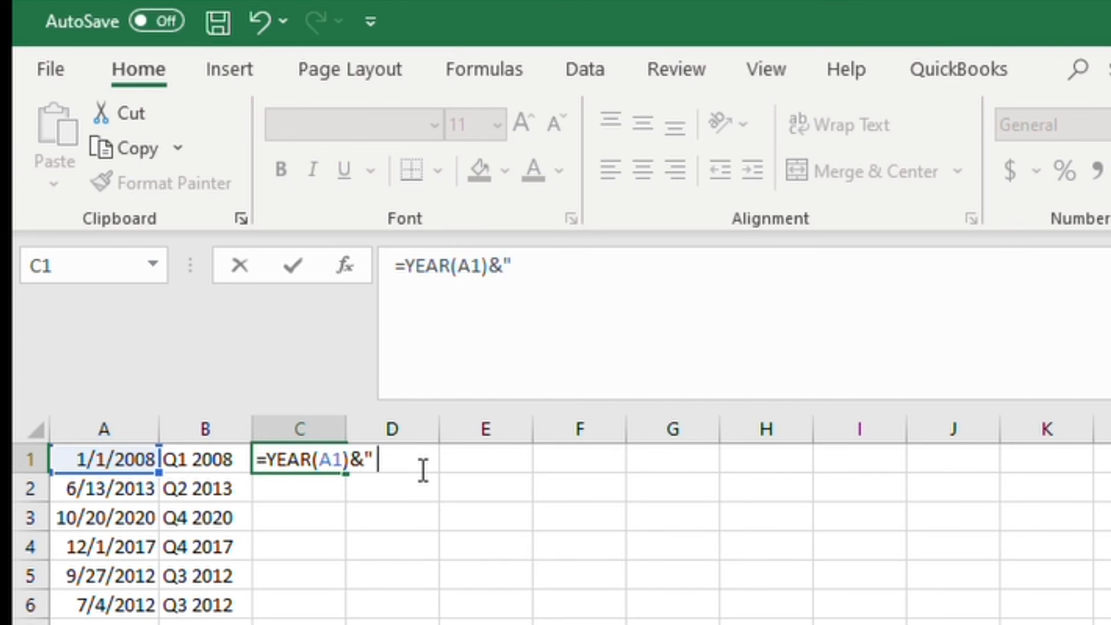
type("Q\"&")
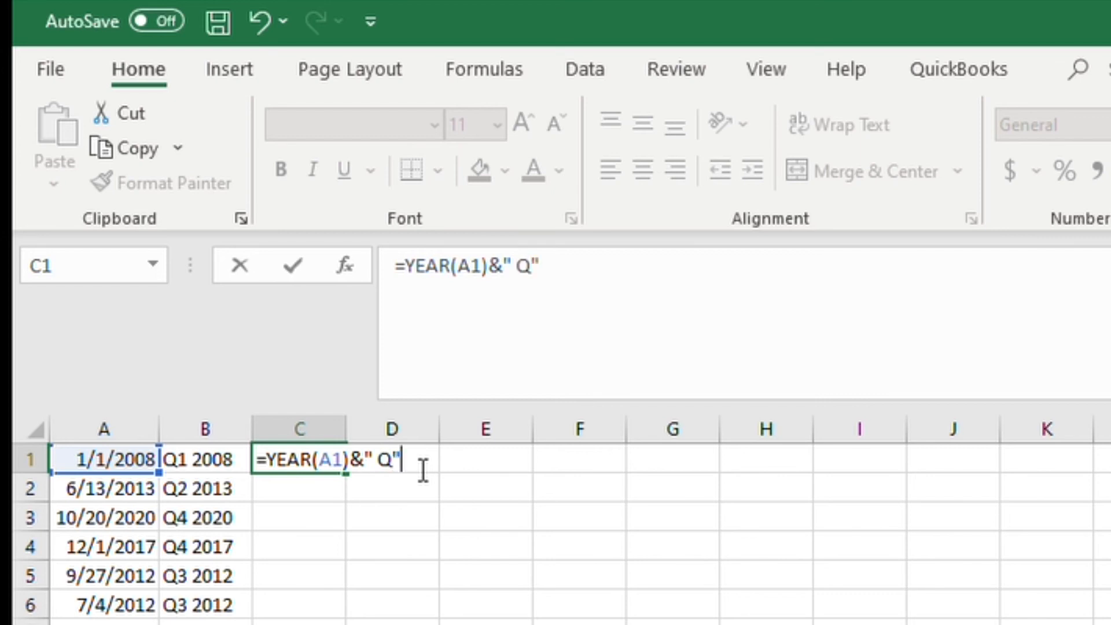
type("roundup")
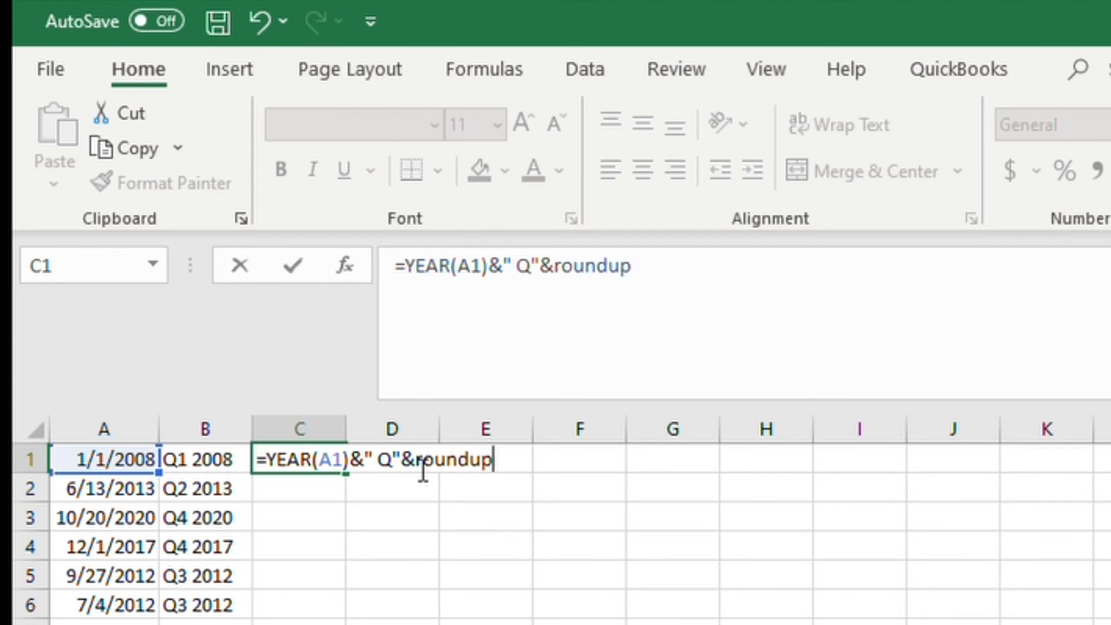
key("Tab")
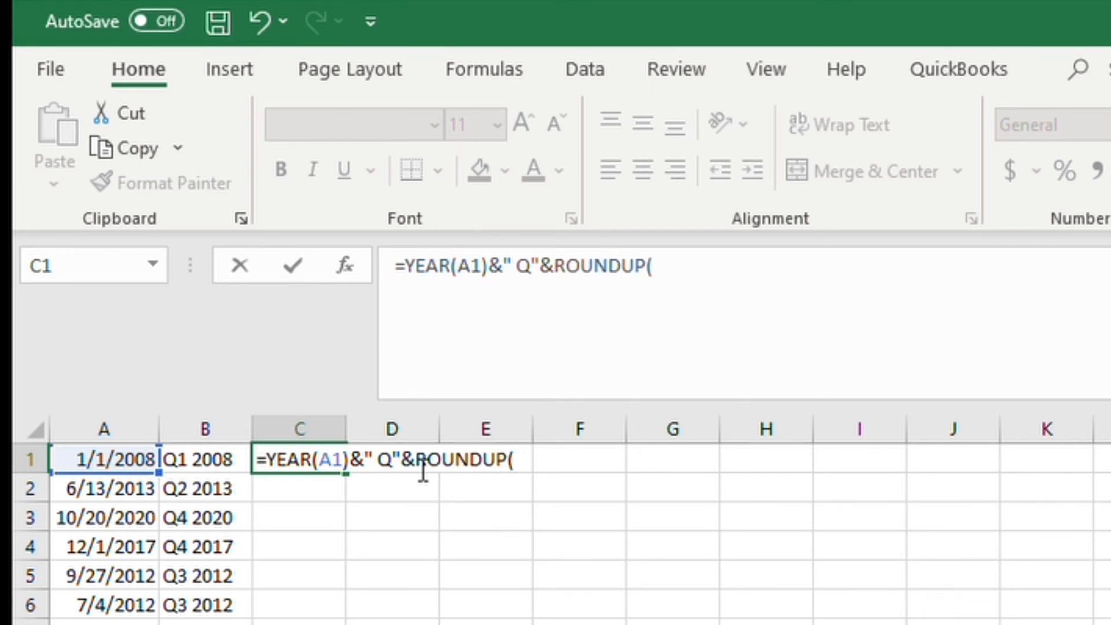
type("month")
key("Tab")
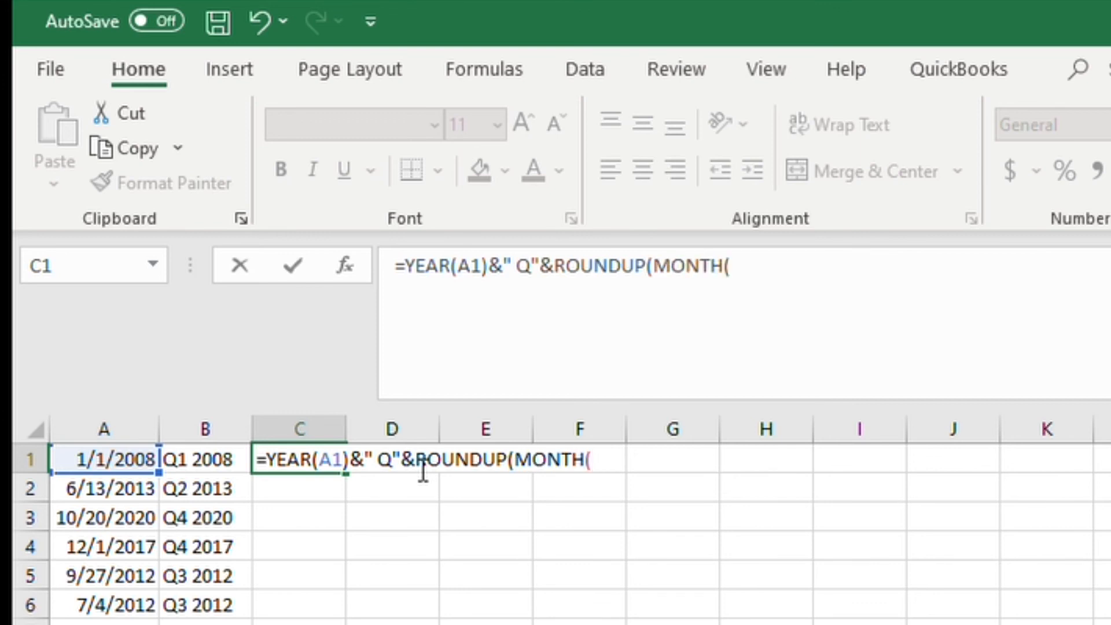
key("Left")
key("Left")
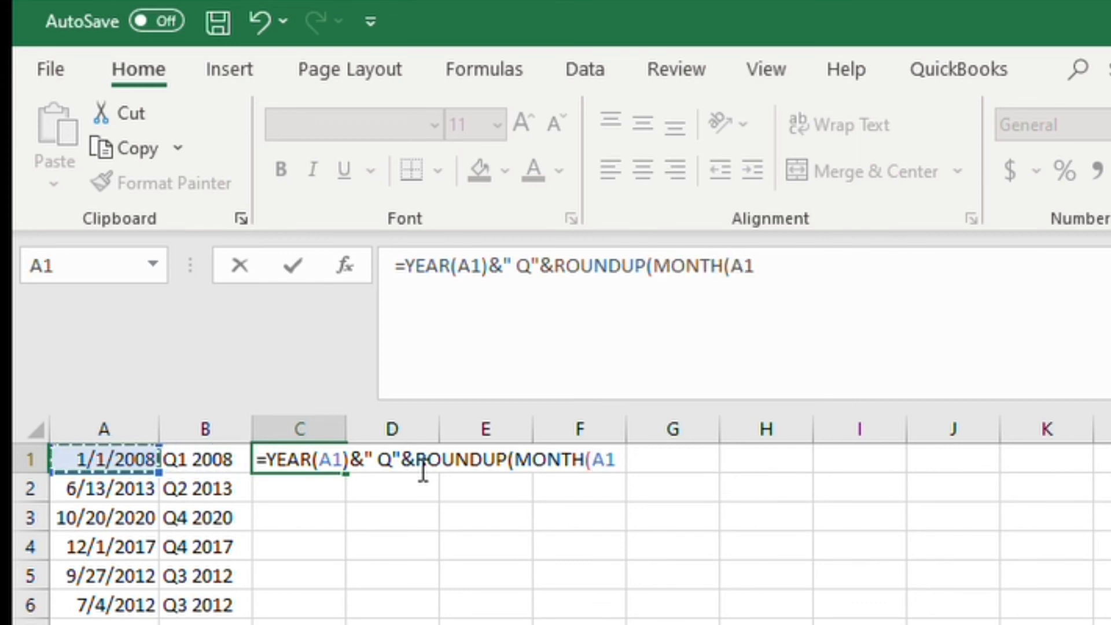
type(")/3,")
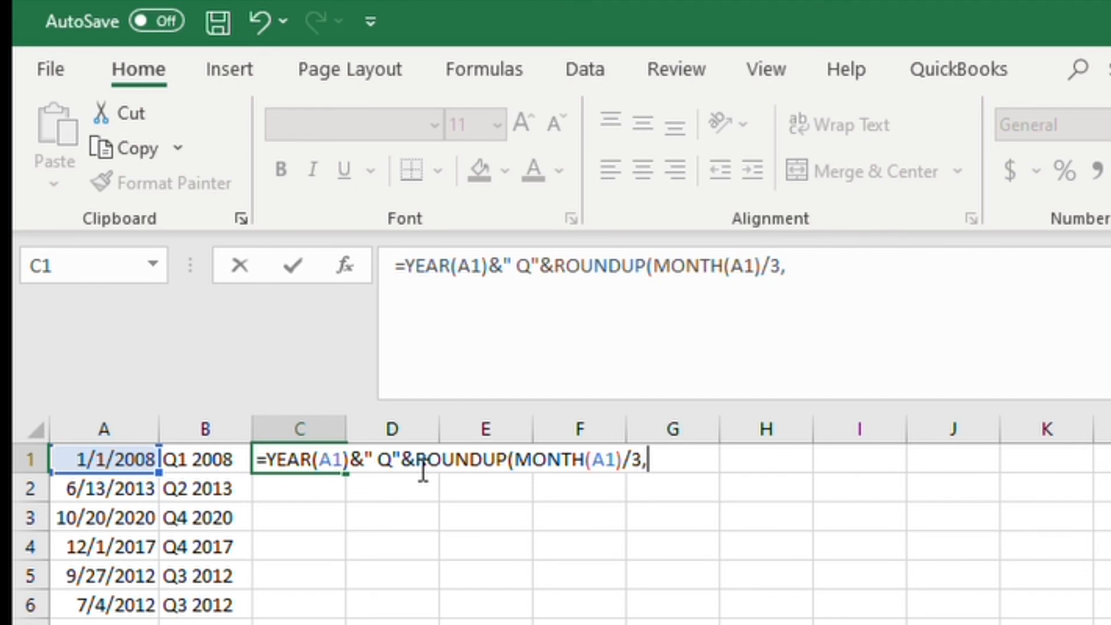
type("0)")
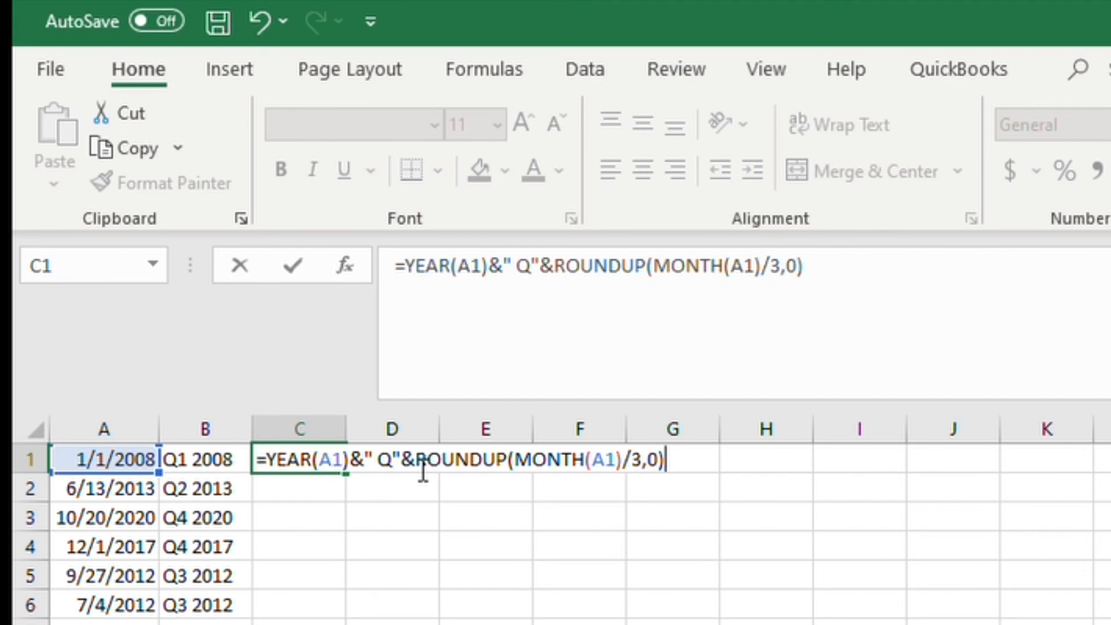
key("Return")
Step: Copy the year-quarter formula from C1 down to C2 through C7
key("Up")
key("ctrl+c")
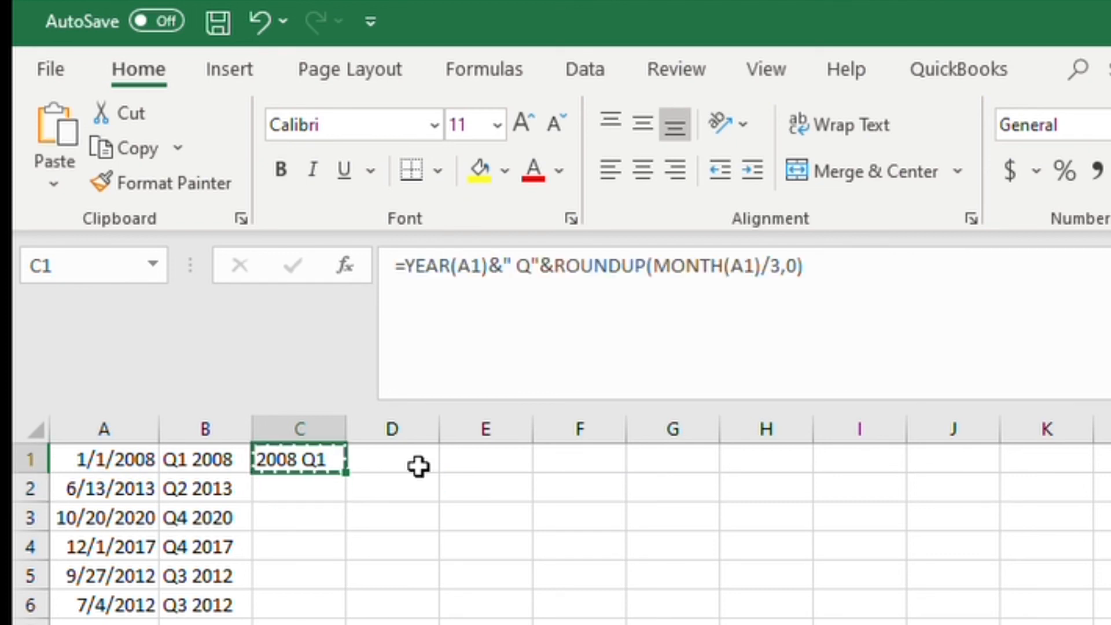
key("Down")
key("shift+Down")
key("shift+Down")
key("shift+Down")
key("shift+Down")
key("shift+Down")
key("ctrl+v")
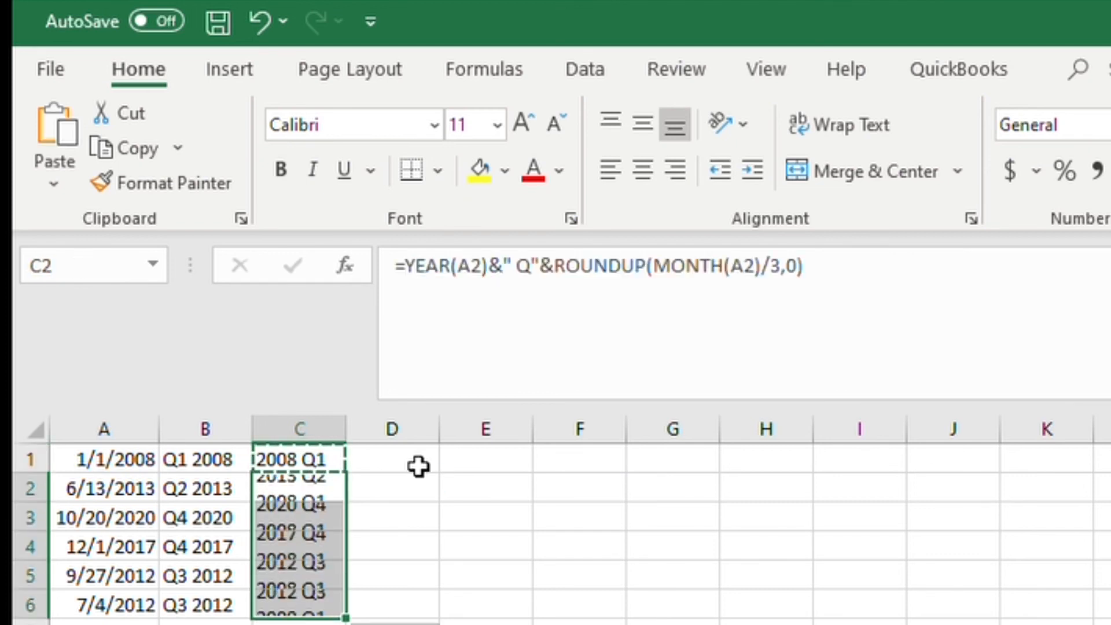
key("Right")
key("Right")
key("Up")
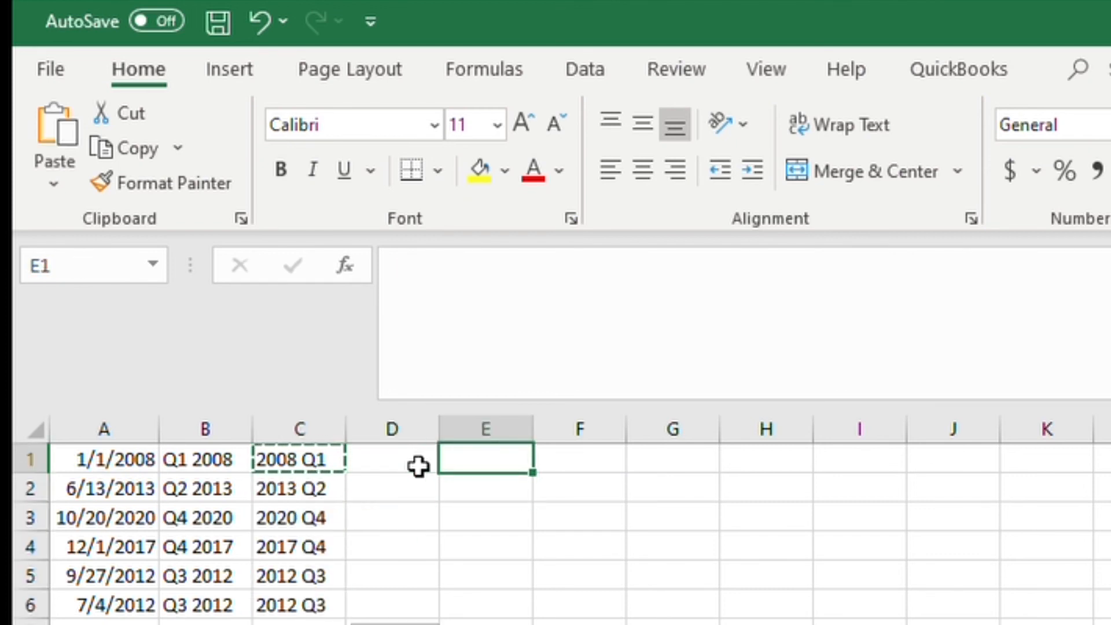